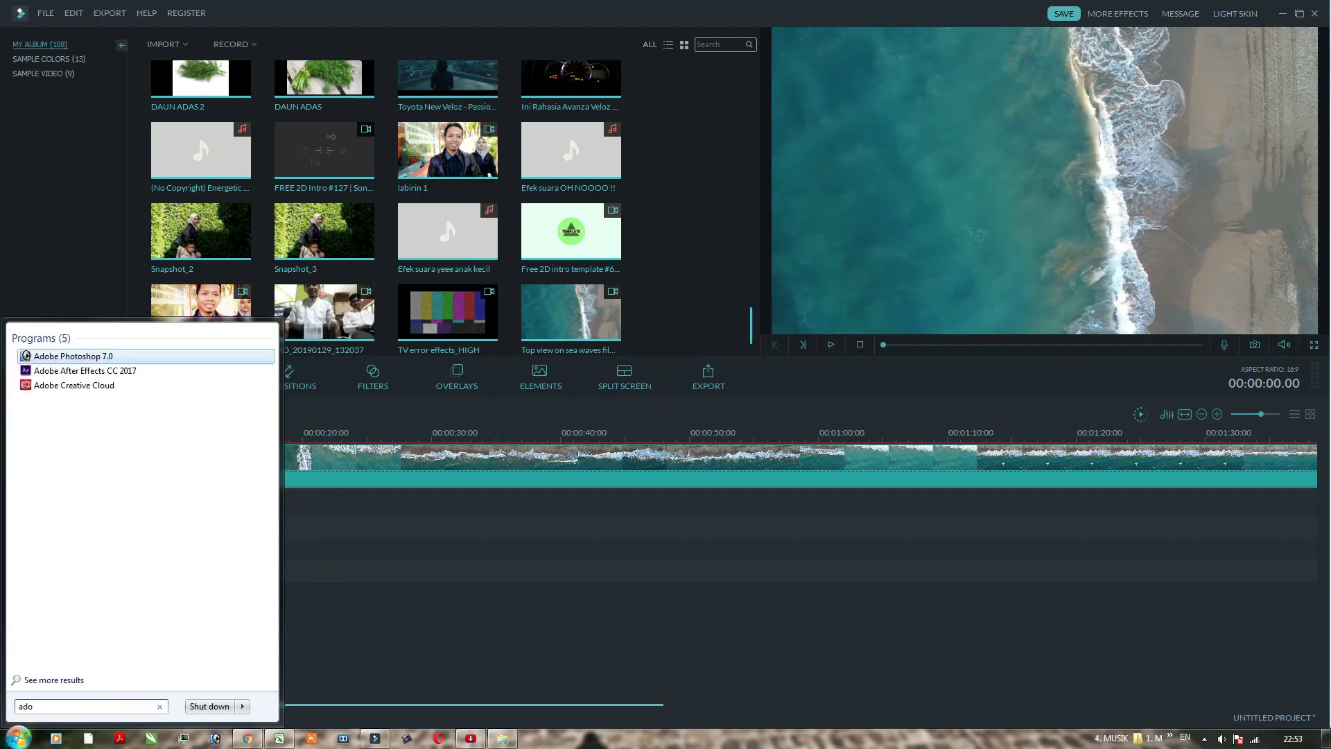
# Step: Launch Adobe Photoshop 7.0 from the Windows search results for 'ado'
pyautogui.press('Return')
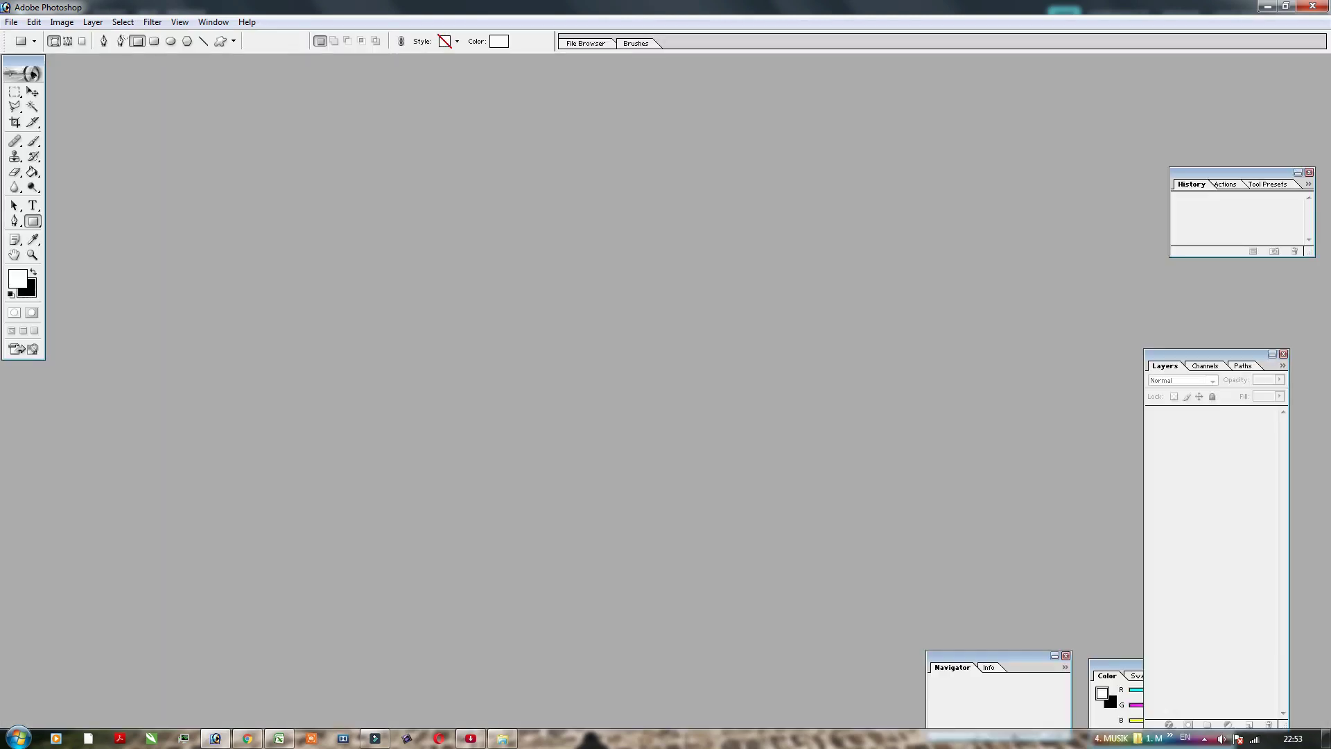
# Step: Create a new Photoshop document 40 cm wide and 10 cm high
pyautogui.hotkey('alt', 'f')
pyautogui.press('n')
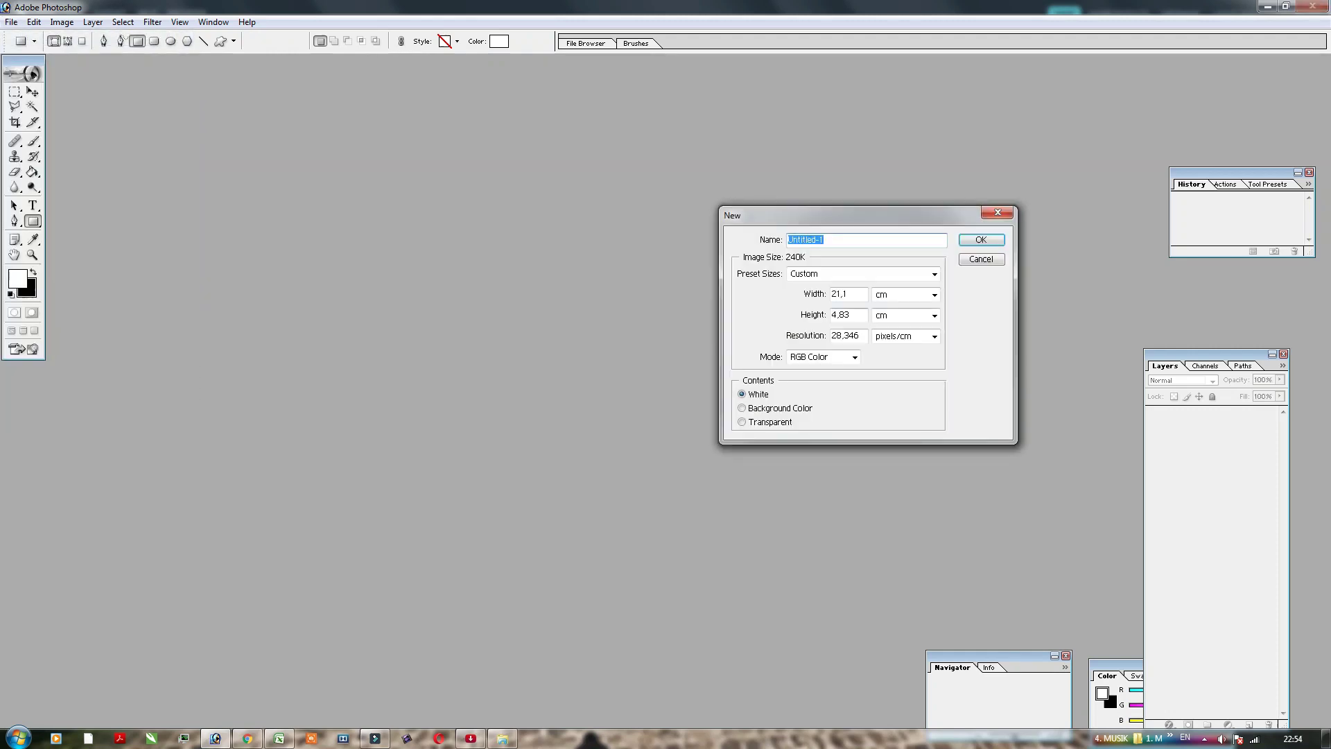
pyautogui.press('Tab')
pyautogui.write('40')
pyautogui.press('Tab')
pyautogui.write('10')
pyautogui.press('Return')
pyautogui.moveTo(882, 229); pyautogui.dragTo(884, 233)
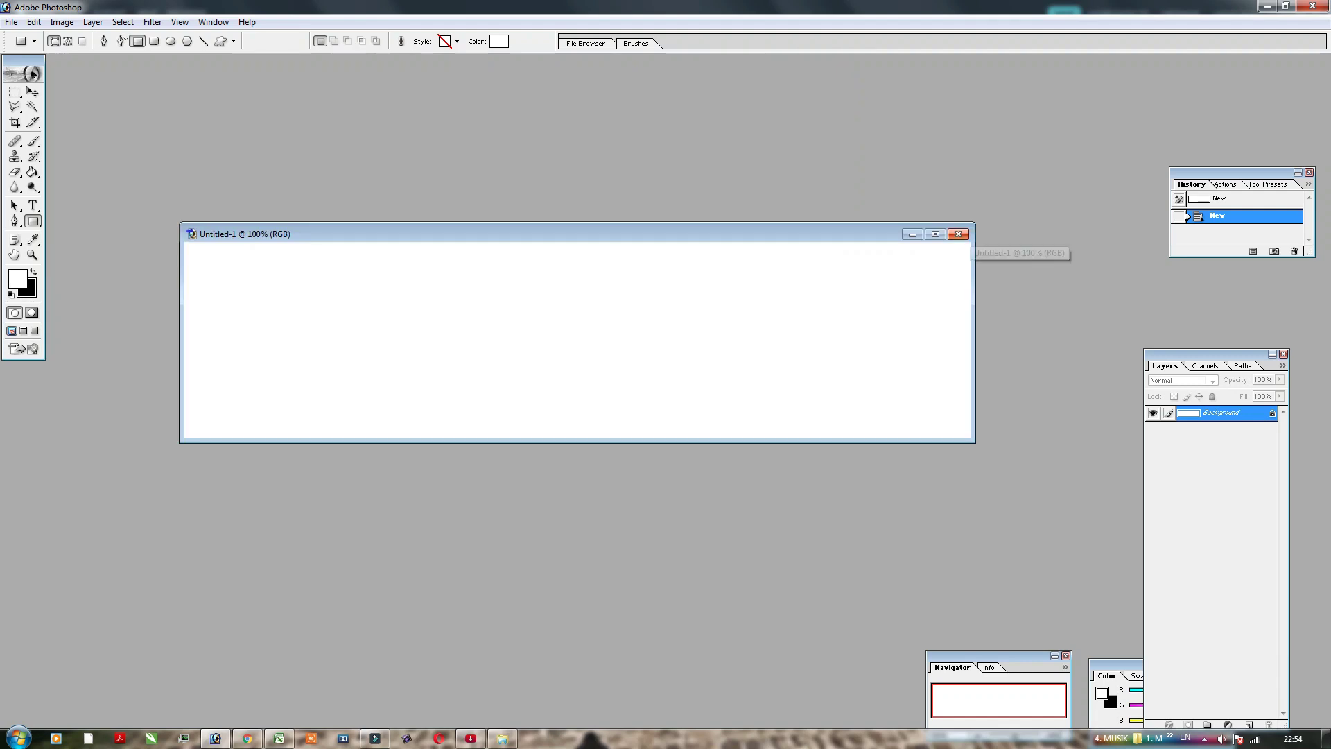
pyautogui.click(33, 206)
pyautogui.click(291, 333)
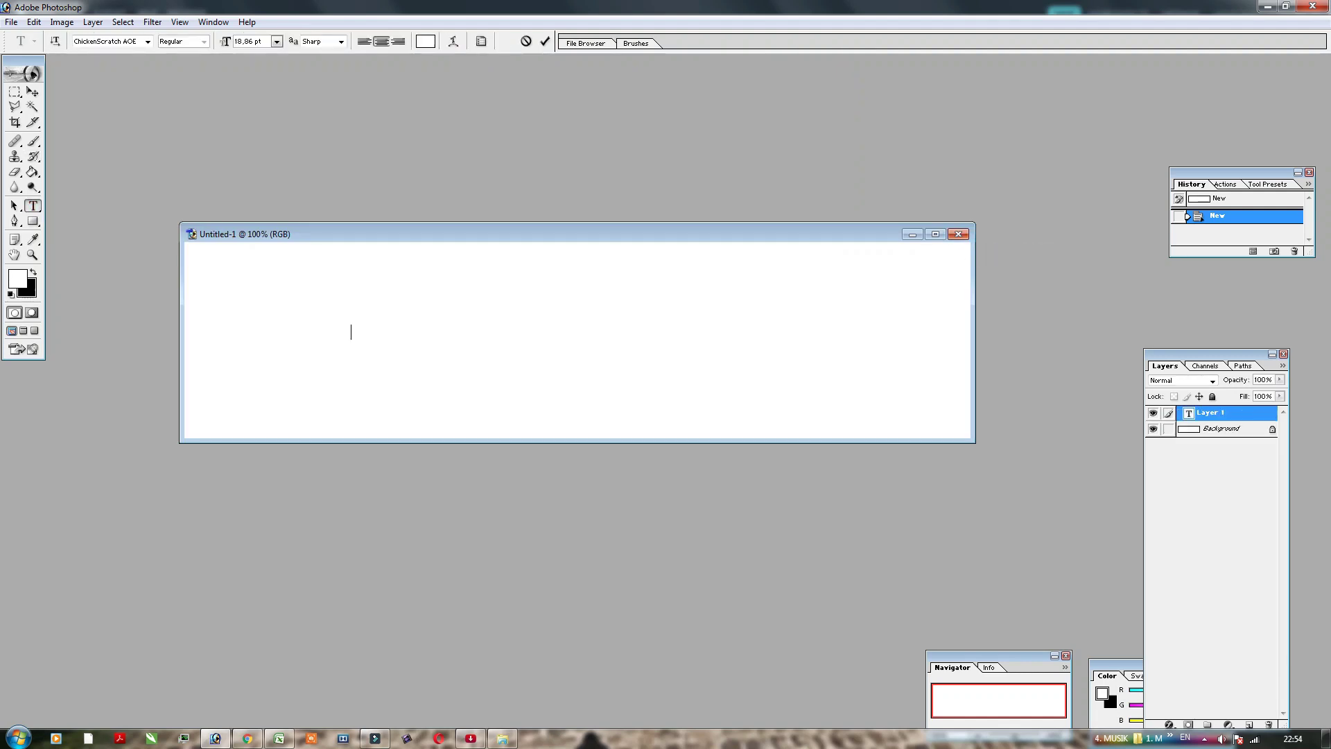
pyautogui.click(32, 92)
pyautogui.moveTo(370, 336); pyautogui.dragTo(901, 403)
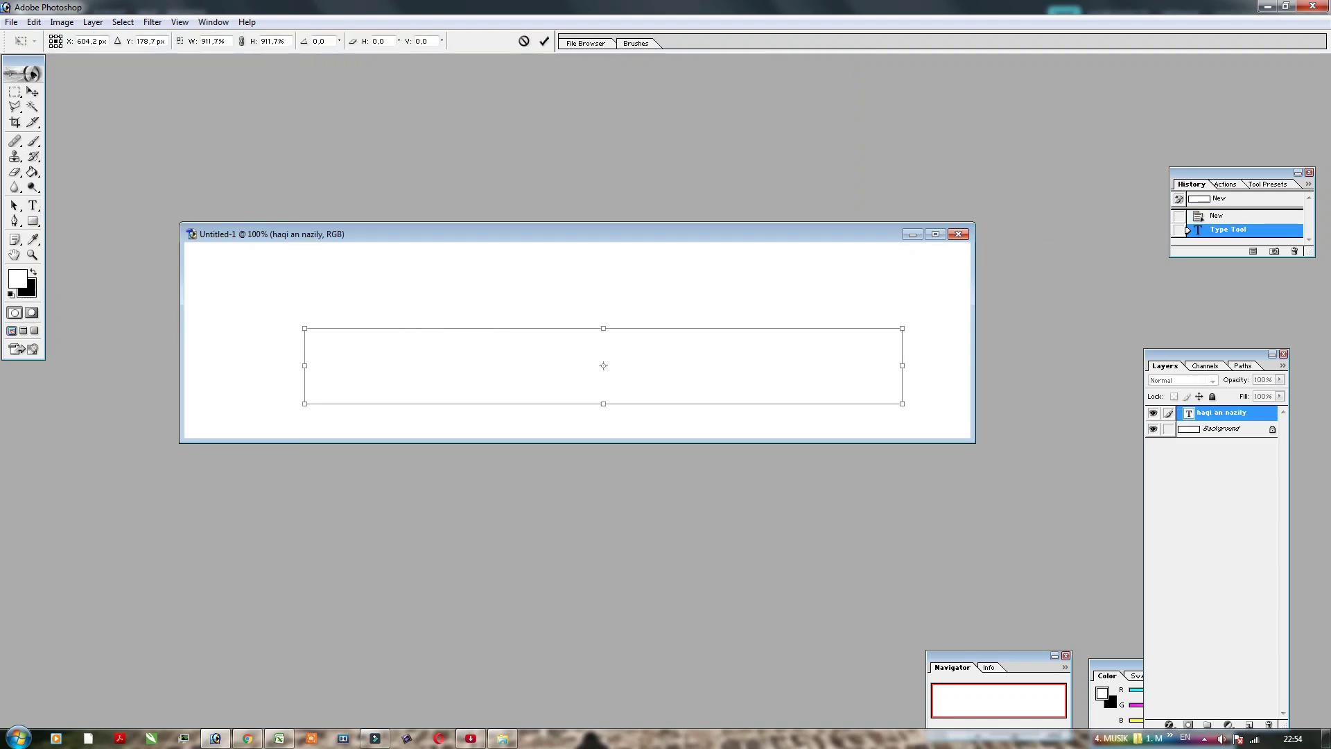
pyautogui.press('Return')
pyautogui.click(1221, 428)
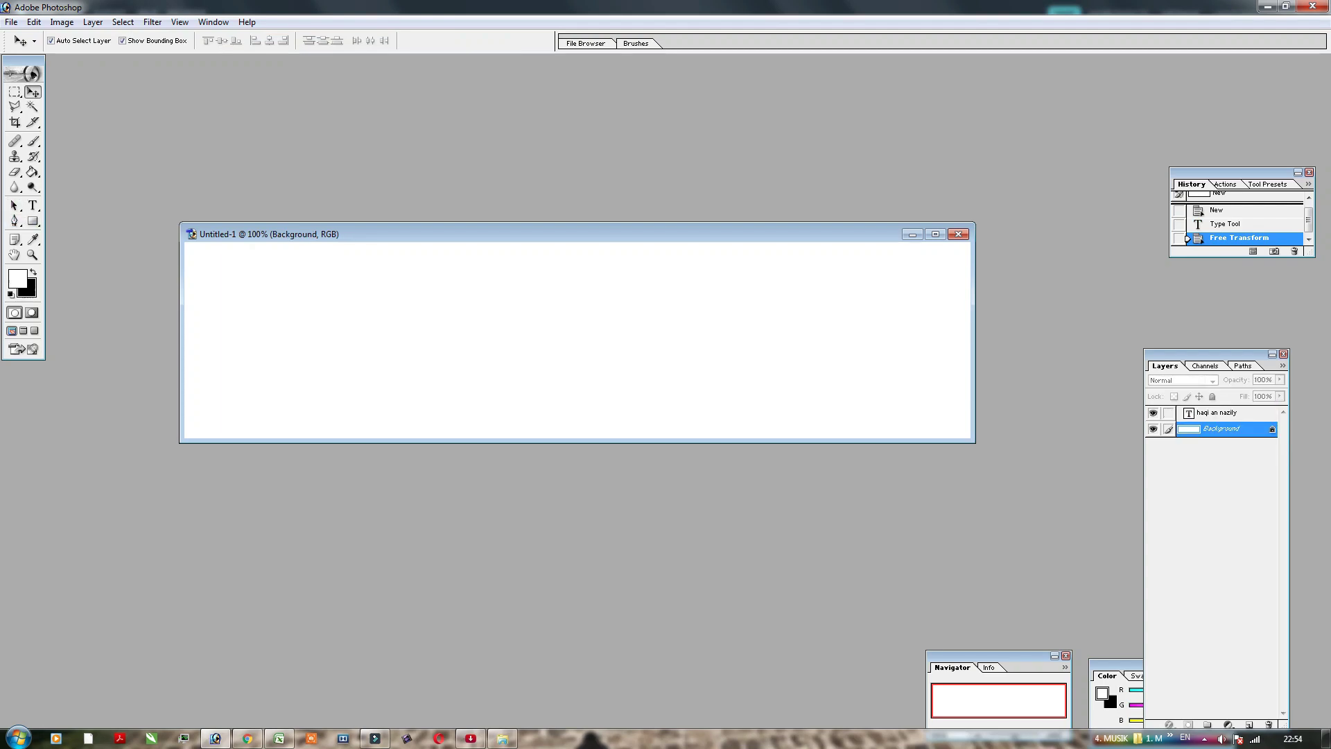
pyautogui.click(1221, 413)
# Step: Give the name a red colour overlay and stretch it wider and taller across the canvas
pyautogui.doubleClick(1258, 413)
pyautogui.click(924, 593)
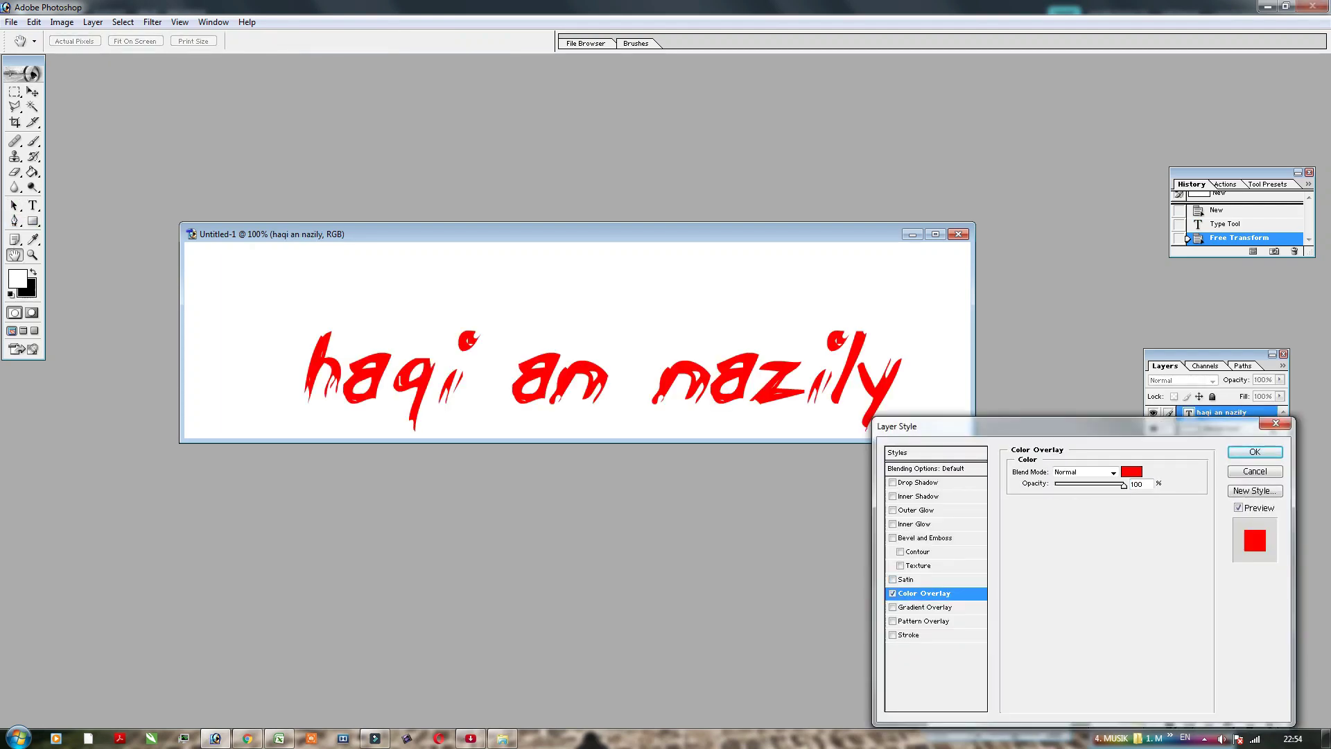
pyautogui.click(1254, 452)
pyautogui.moveTo(582, 378); pyautogui.dragTo(565, 361)
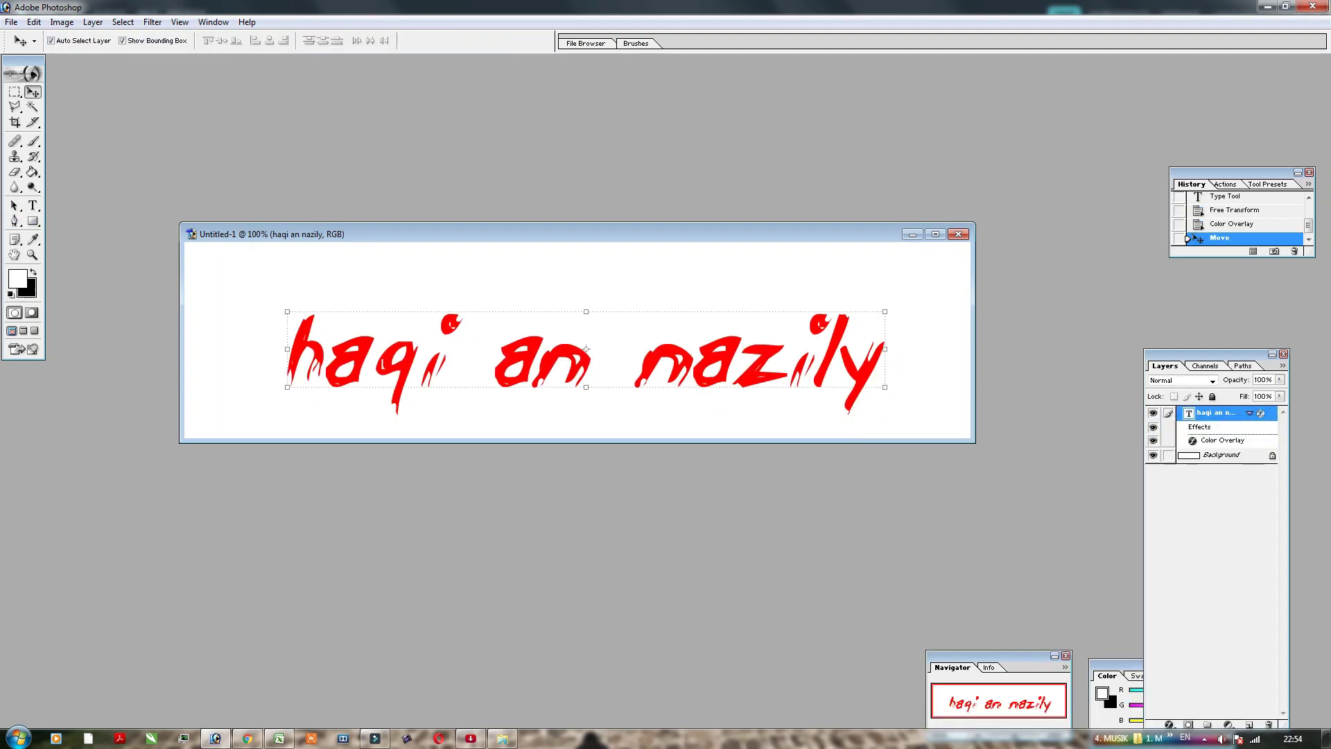
pyautogui.moveTo(586, 311); pyautogui.dragTo(585, 270)
pyautogui.moveTo(884, 328); pyautogui.dragTo(926, 328)
pyautogui.moveTo(287, 329); pyautogui.dragTo(191, 329)
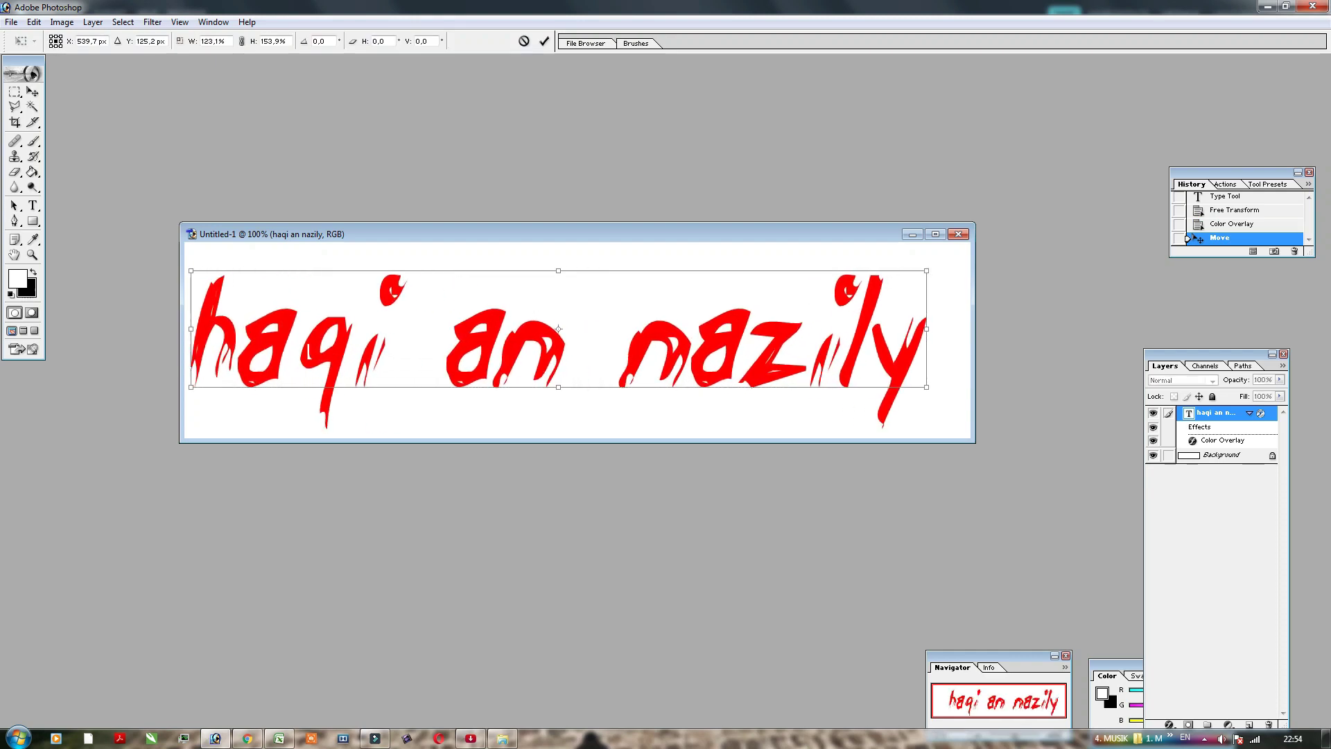
pyautogui.moveTo(190, 387); pyautogui.dragTo(204, 377)
pyautogui.moveTo(416, 340); pyautogui.dragTo(430, 348)
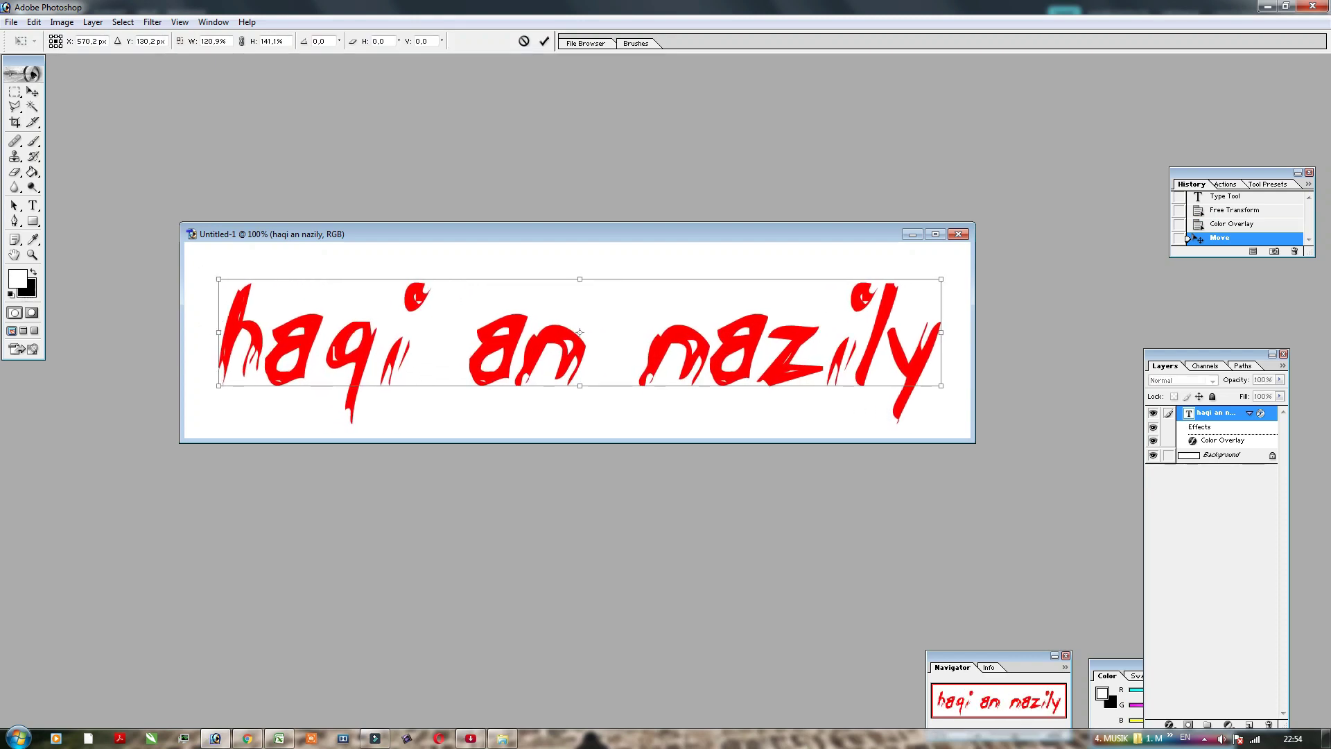
pyautogui.press('Return')
# Step: Remove the colour overlay so the name is white, and hide the Background layer
pyautogui.doubleClick(1261, 413)
pyautogui.click(924, 594)
pyautogui.click(893, 593)
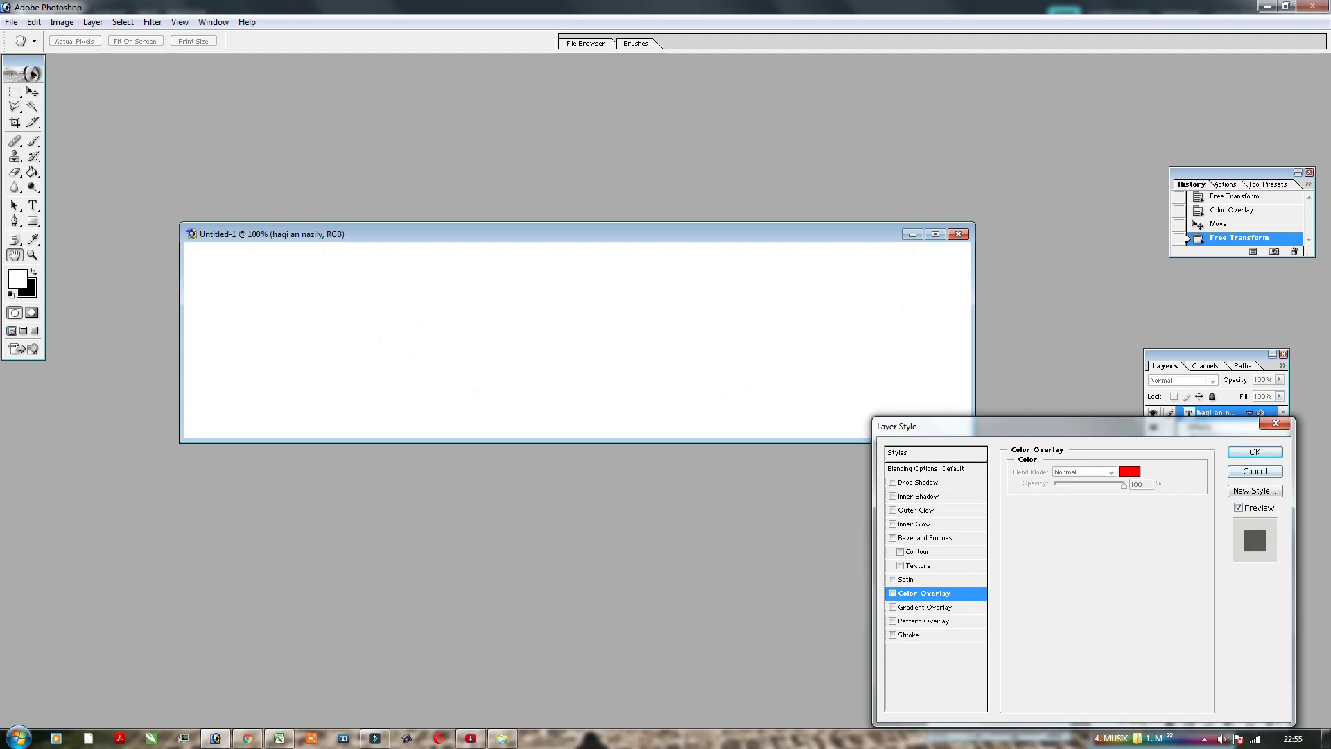
pyautogui.press('Return')
pyautogui.click(1222, 455)
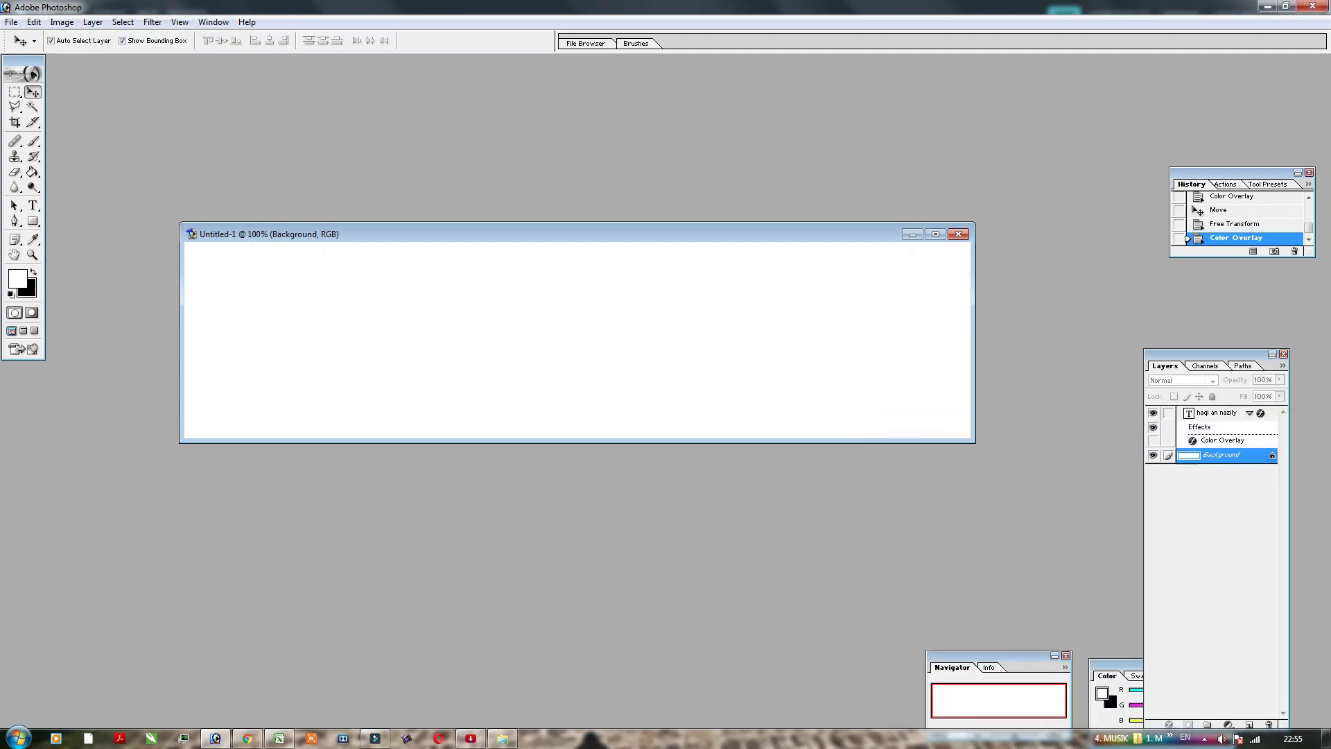
pyautogui.click(1153, 455)
# Step: Save the transparent name image in PNG format
pyautogui.click(11, 22)
pyautogui.click(24, 145)
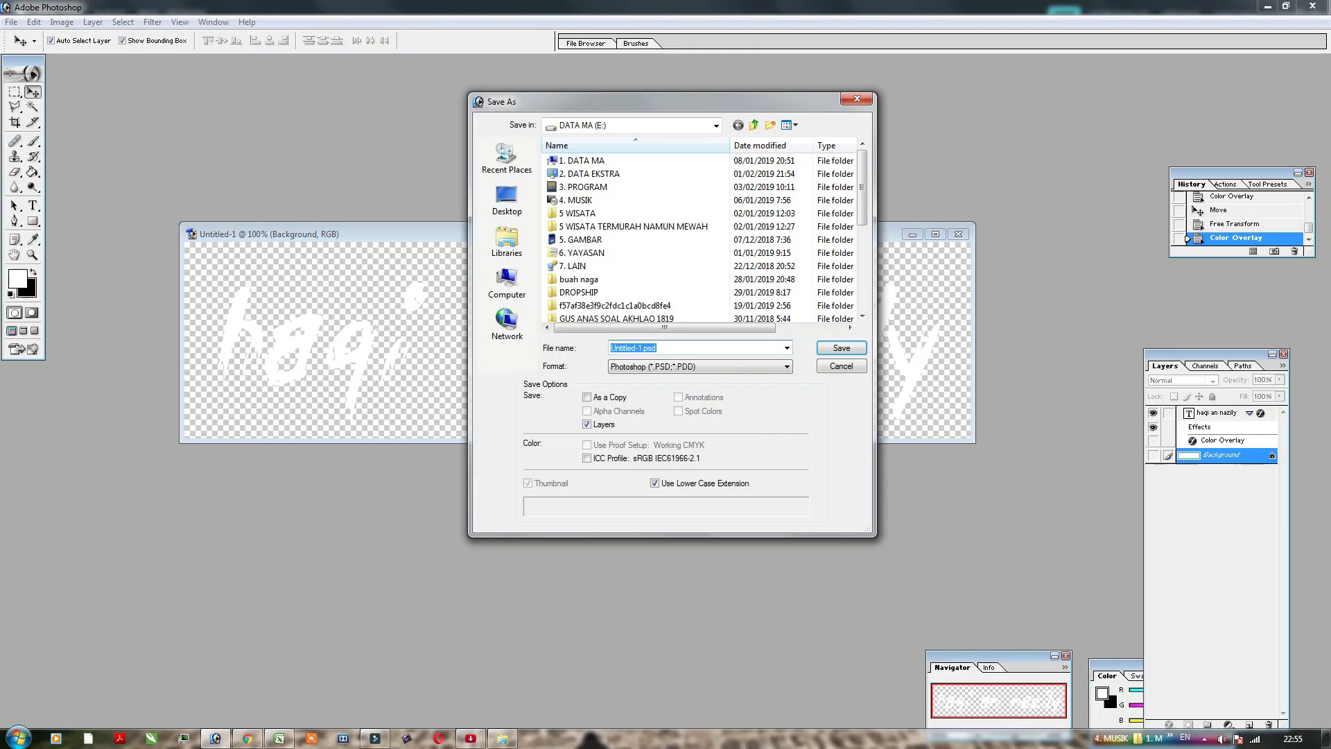
pyautogui.click(786, 366)
pyautogui.click(631, 478)
pyautogui.click(841, 347)
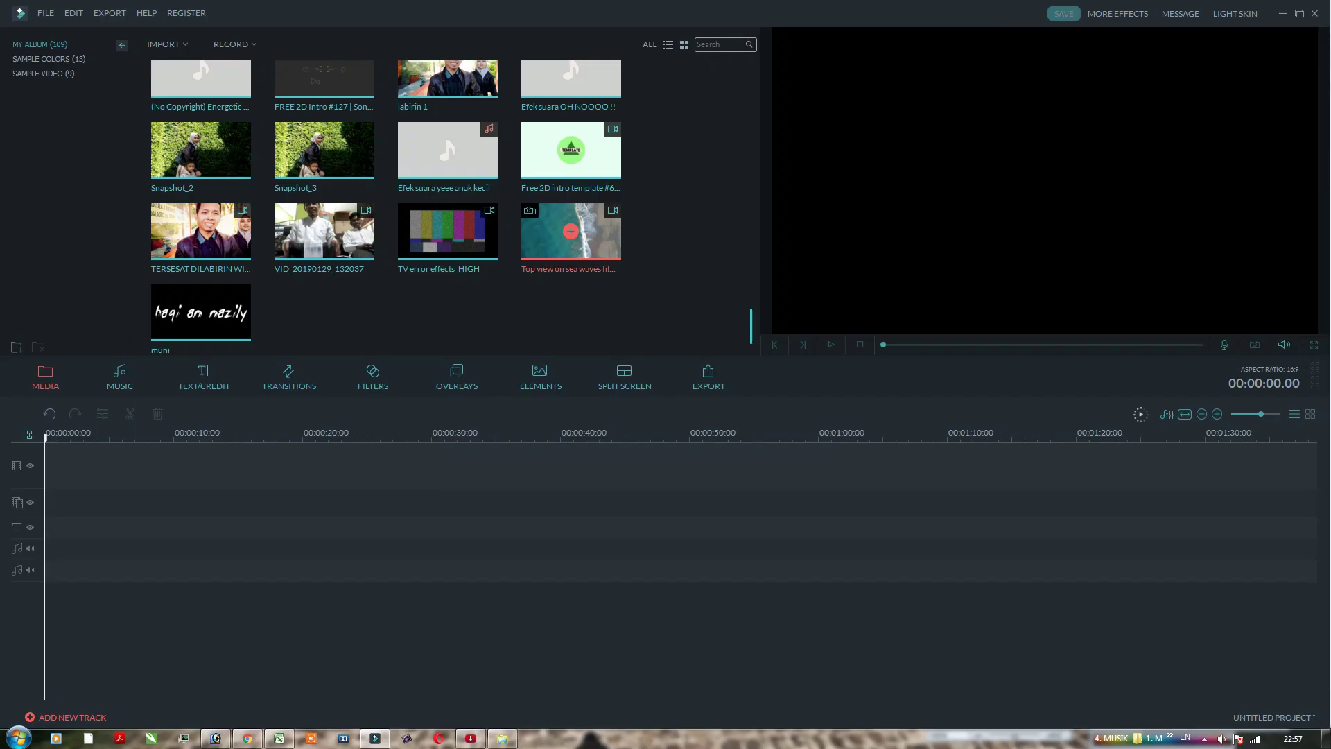
pyautogui.click(570, 231)
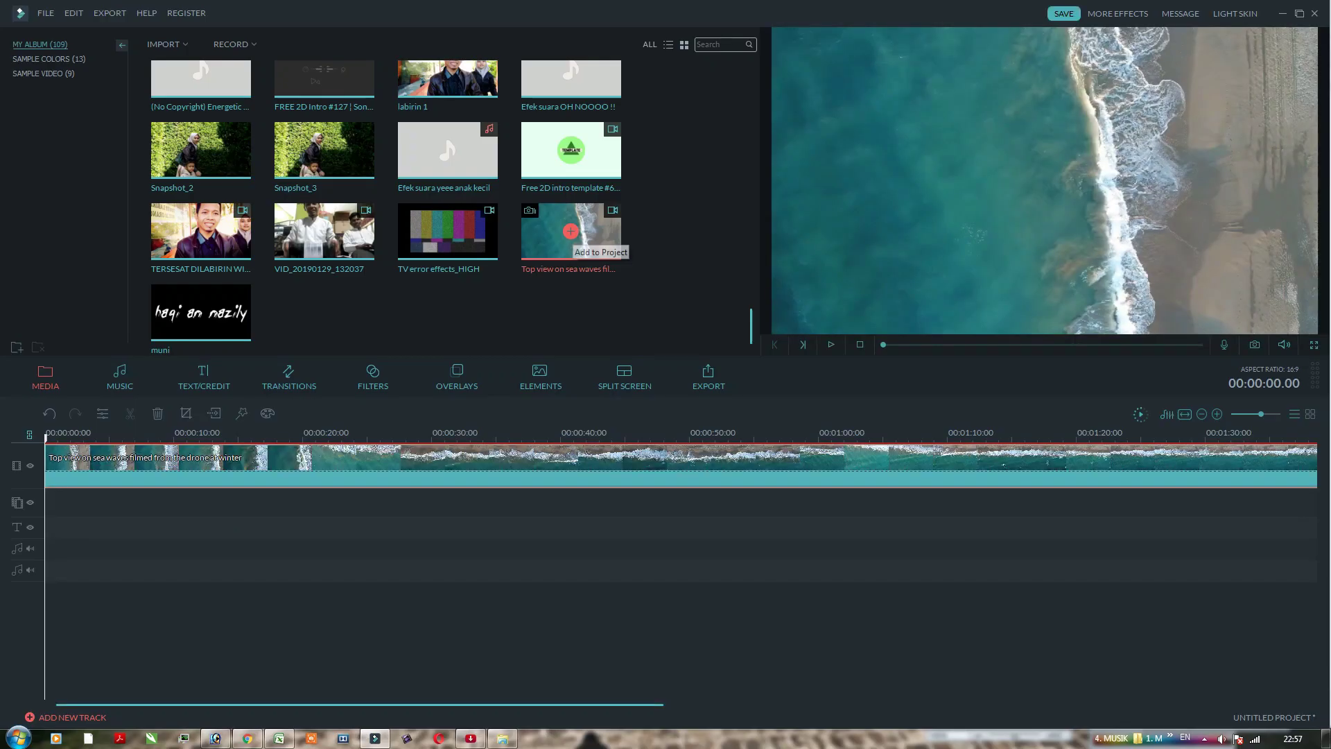
# Step: Place the muni name image on track 2 and a second sea-waves copy on track 3
pyautogui.moveTo(554, 239); pyautogui.dragTo(504, 466)
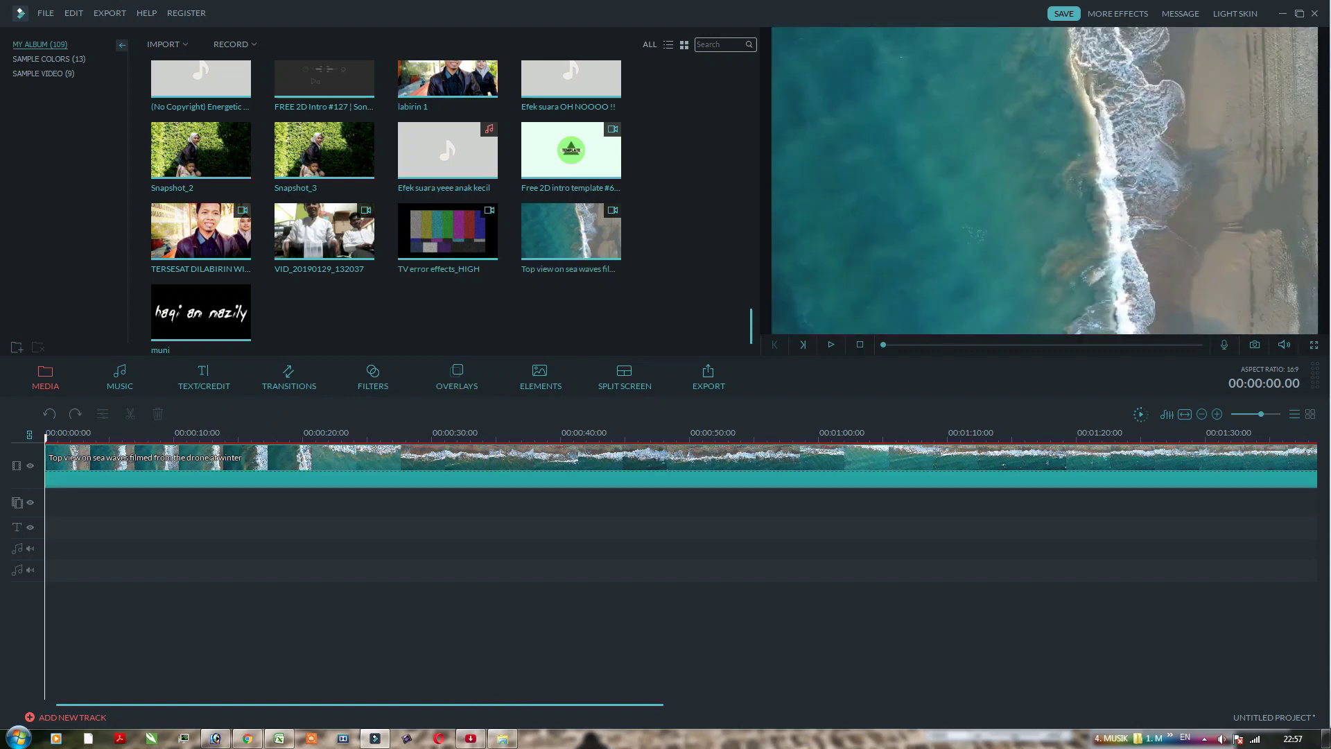
pyautogui.moveTo(201, 312); pyautogui.dragTo(510, 503)
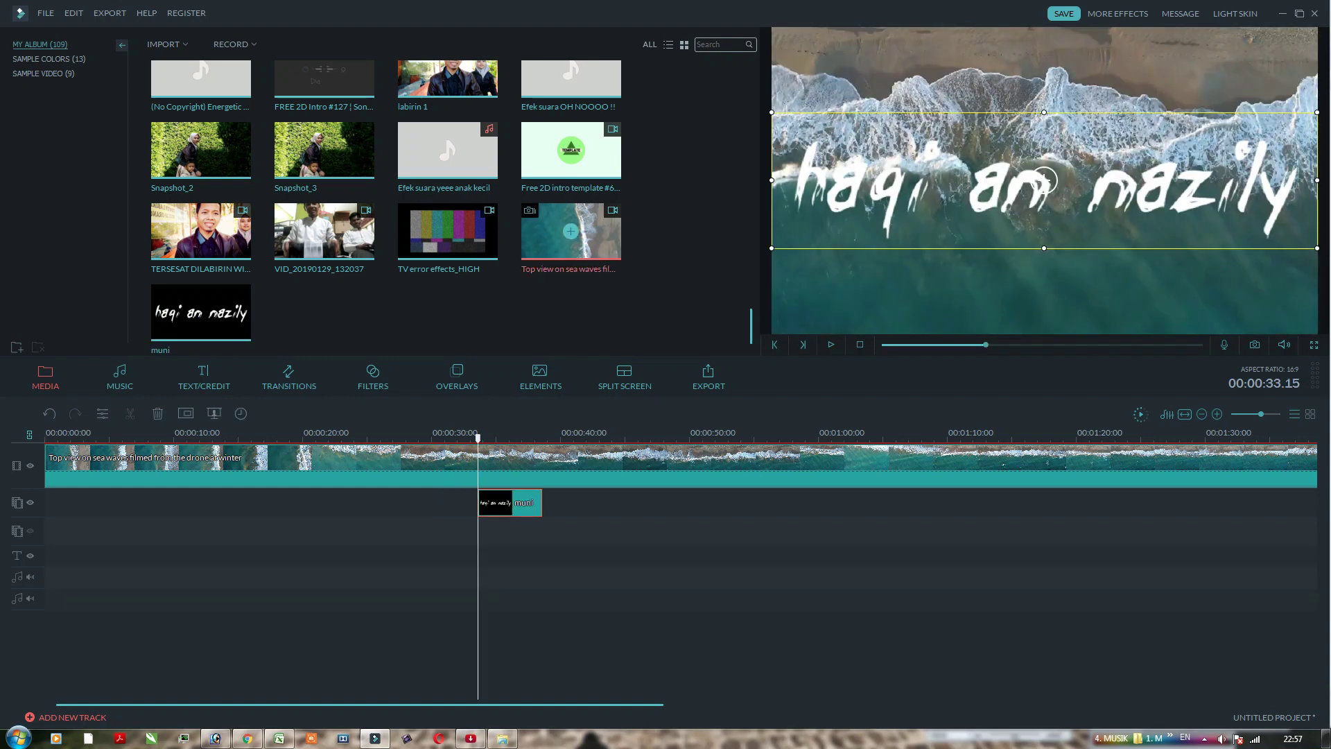
pyautogui.moveTo(570, 231); pyautogui.dragTo(46, 531)
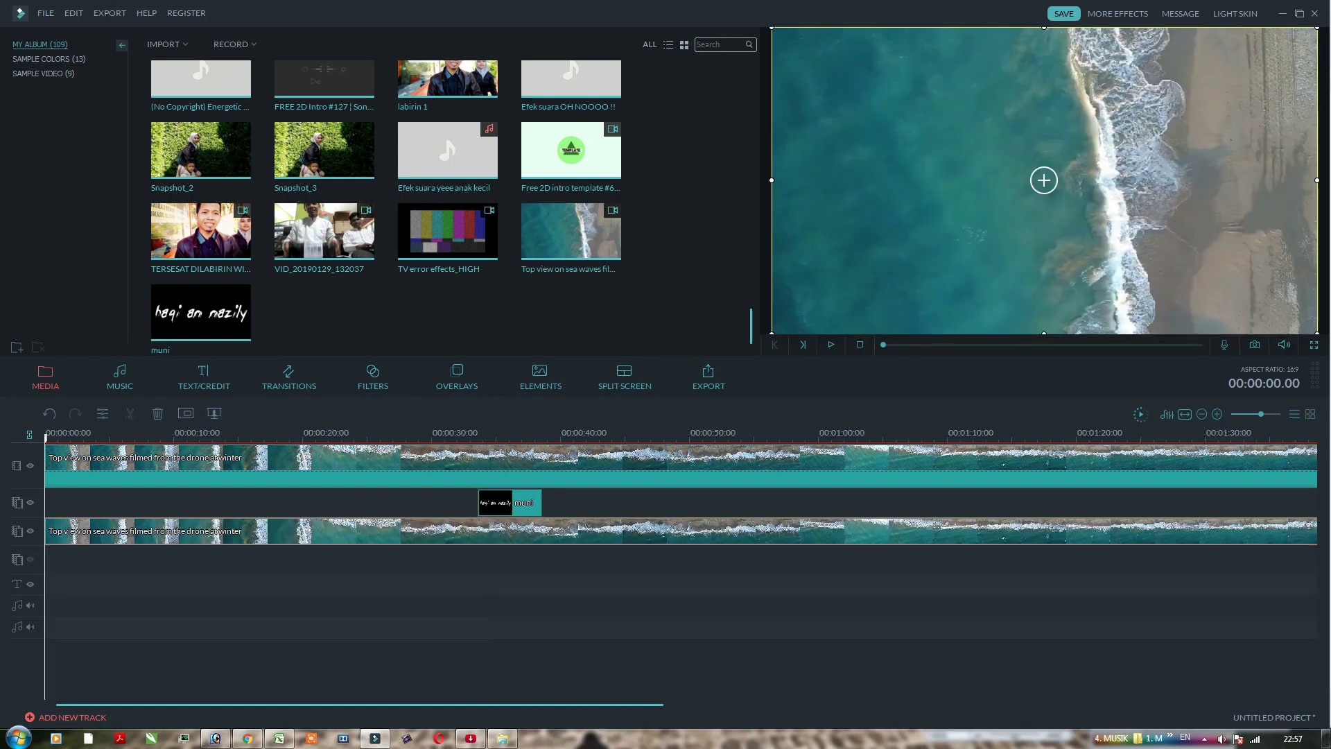
pyautogui.moveTo(46, 438); pyautogui.dragTo(406, 438)
# Step: Split the top sea-waves clip at 28 seconds and delete its first piece
pyautogui.click(416, 474)
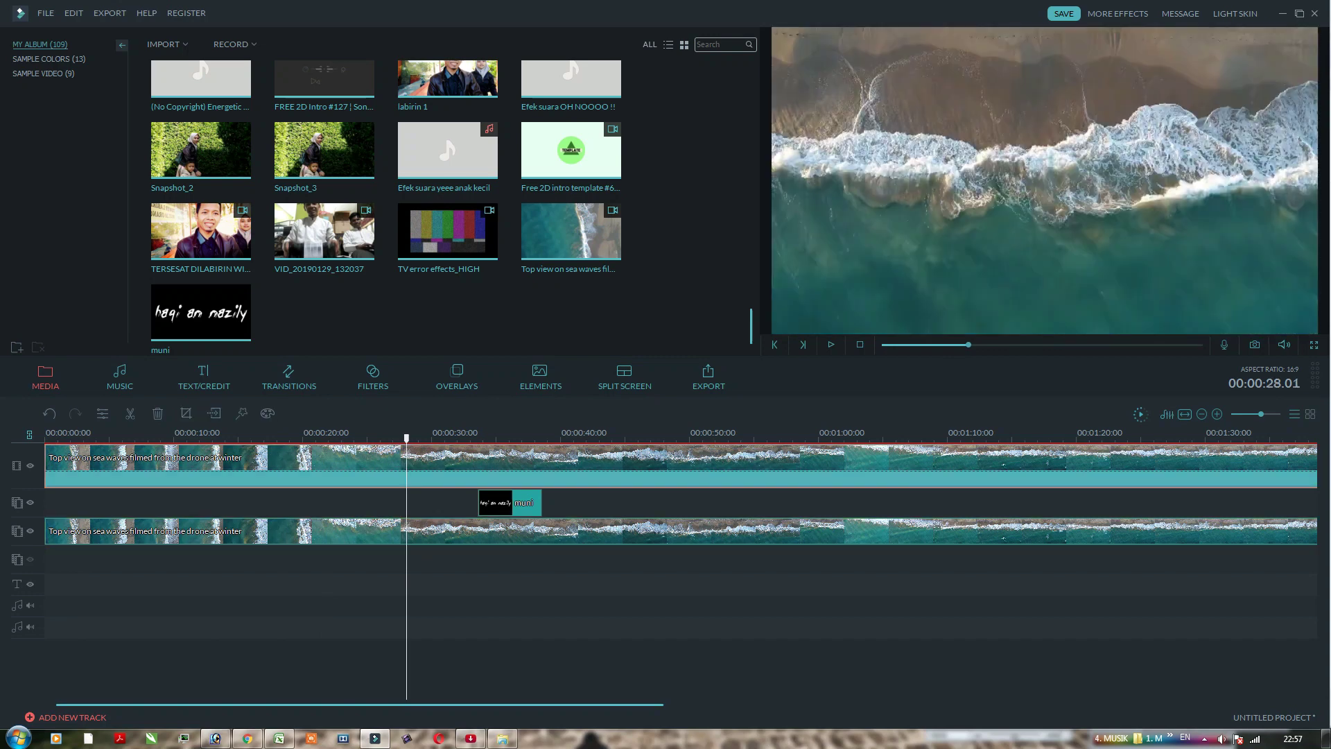
pyautogui.hotkey('ctrl', 'b')
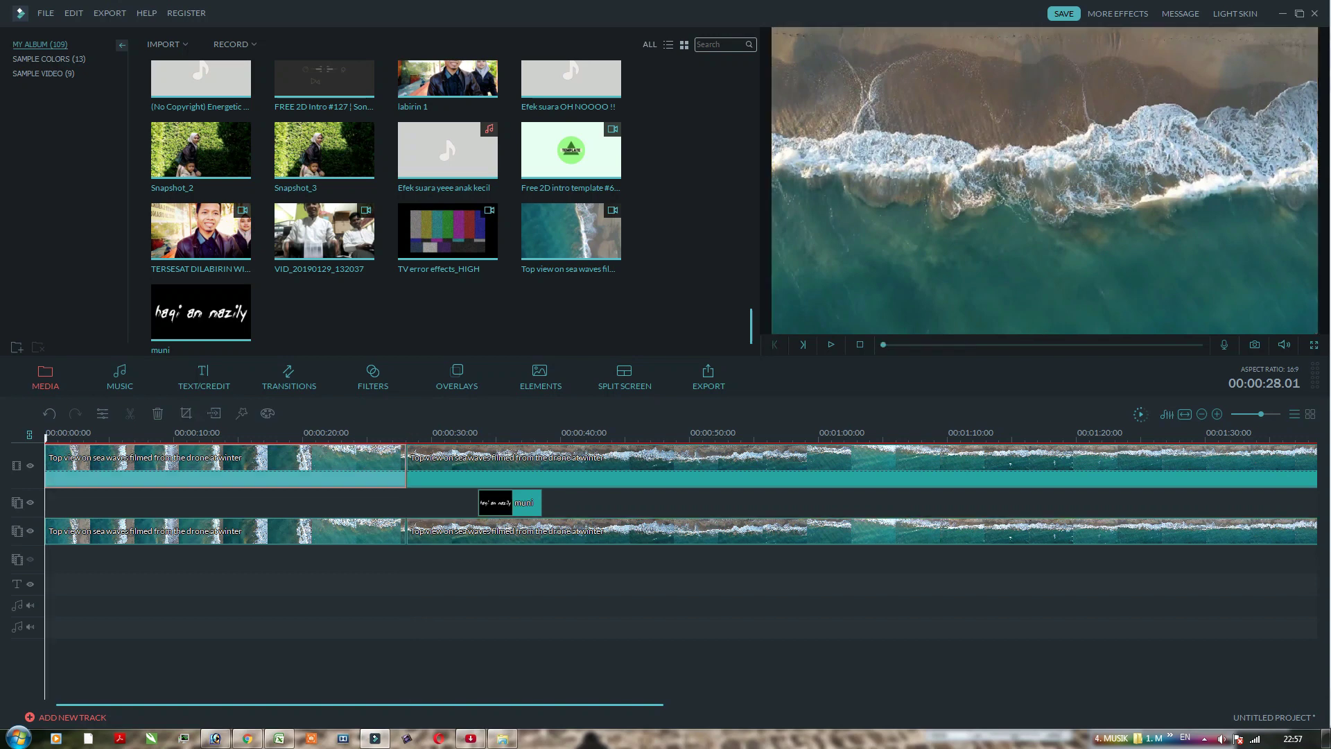
pyautogui.rightClick(358, 464)
pyautogui.click(393, 687)
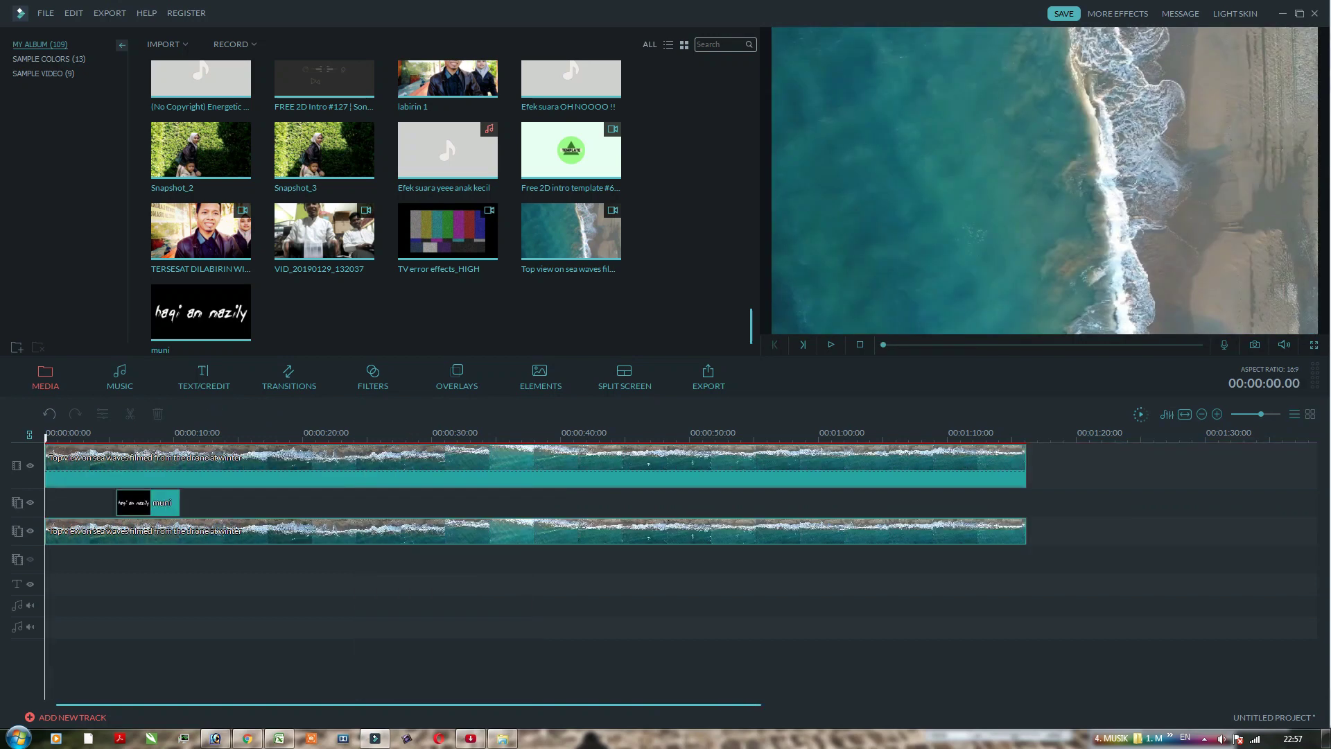
# Step: Cut the sea-waves clips at 00:00:31 and delete the parts after it
pyautogui.moveTo(45, 438); pyautogui.dragTo(444, 438)
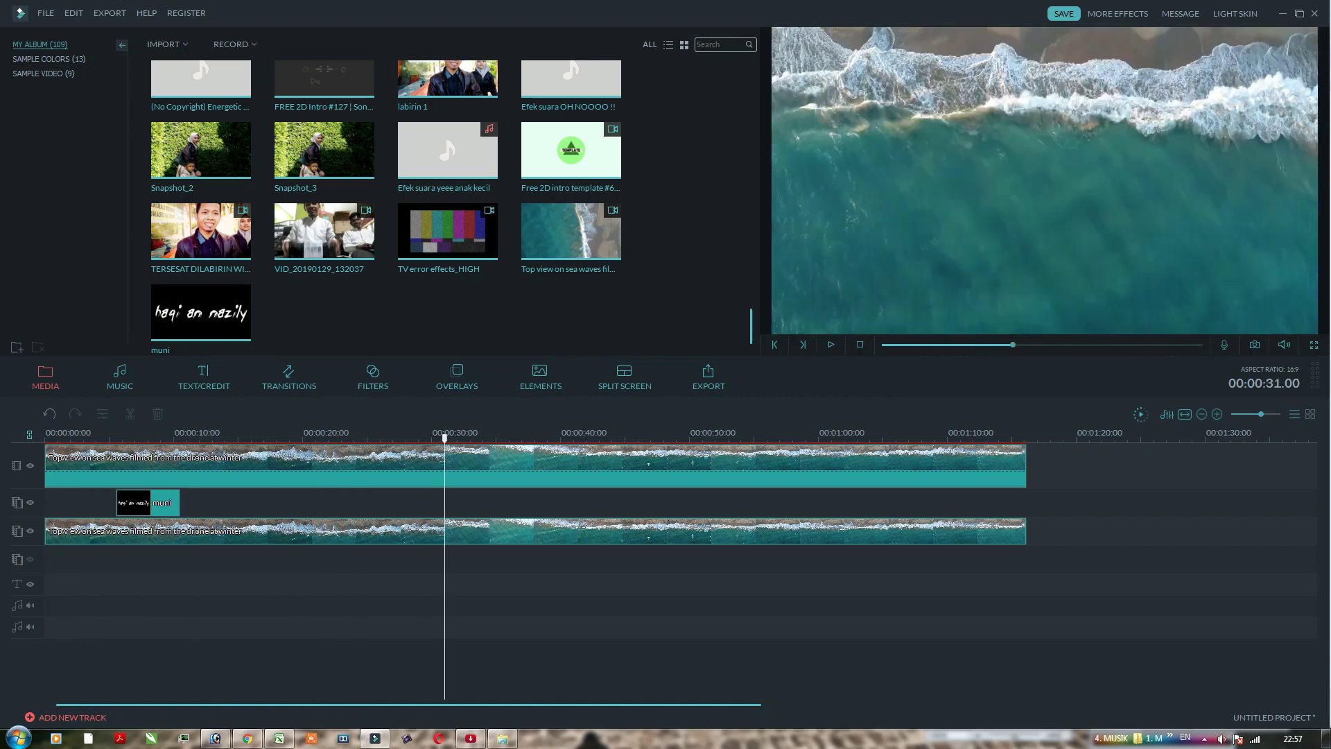
pyautogui.click(454, 471)
pyautogui.click(130, 414)
pyautogui.rightClick(543, 460)
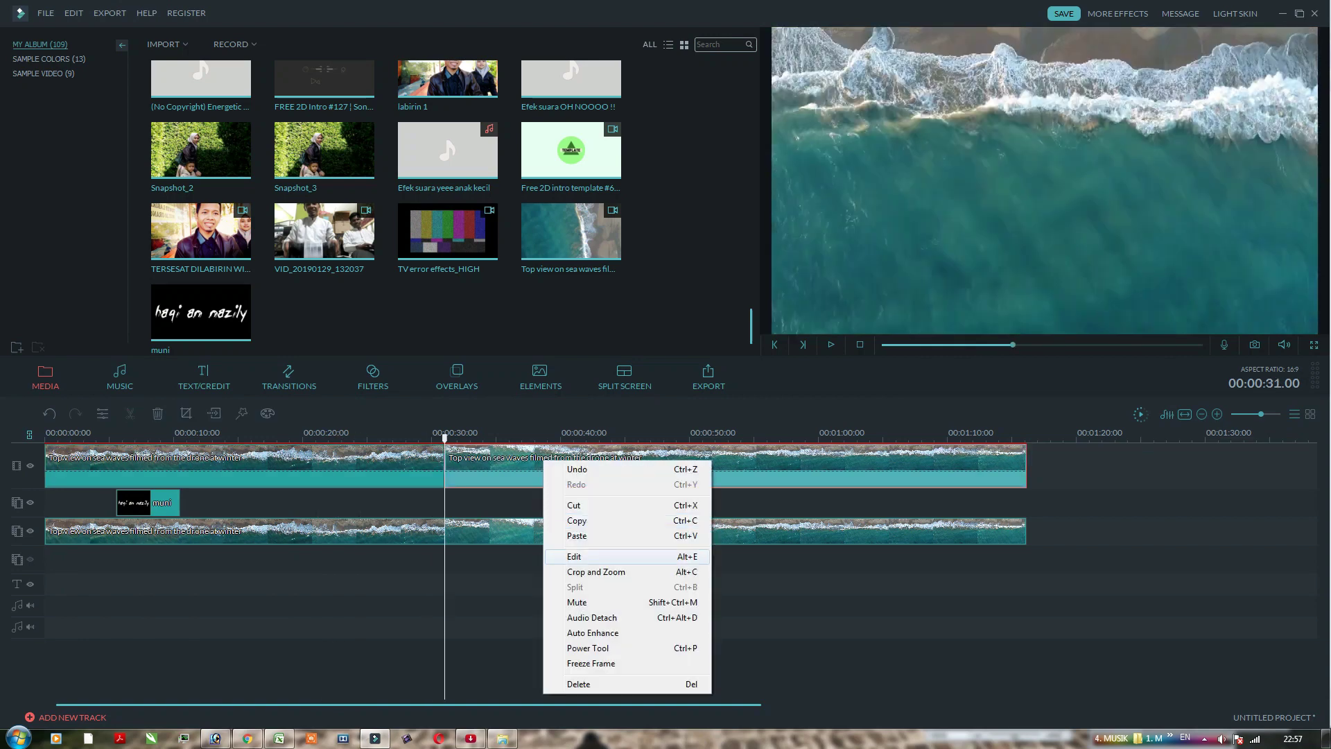
pyautogui.click(580, 684)
pyautogui.click(1043, 180)
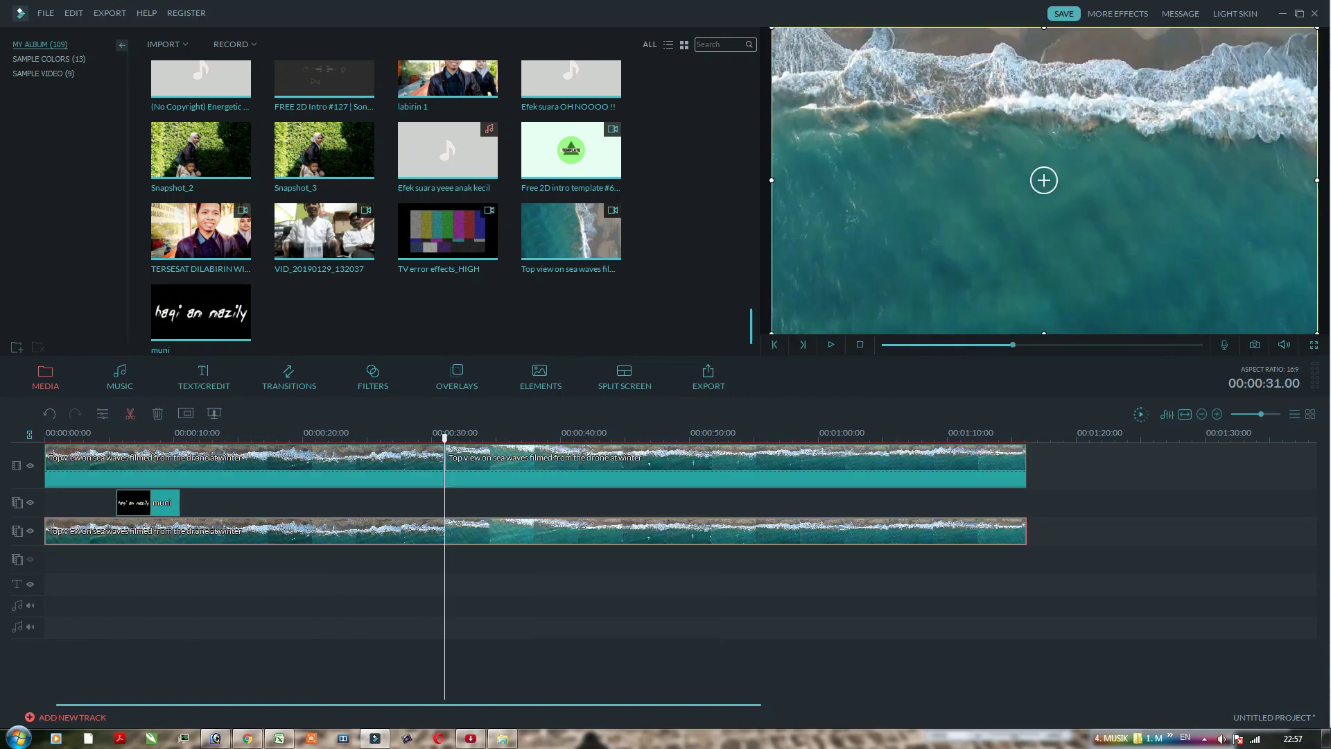
pyautogui.rightClick(560, 477)
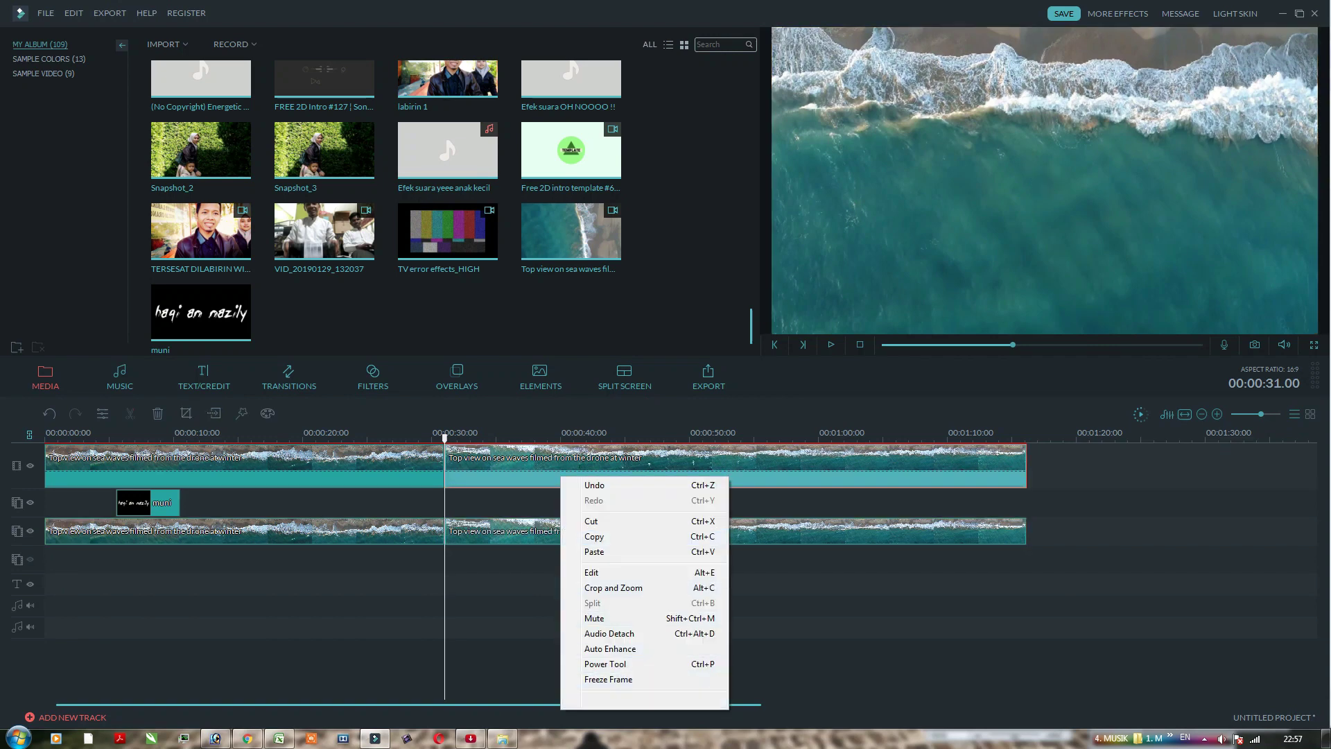
pyautogui.click(589, 700)
# Step: Move the muni clip to start near 00:00:16 and play it back to check
pyautogui.moveTo(148, 503); pyautogui.dragTo(283, 502)
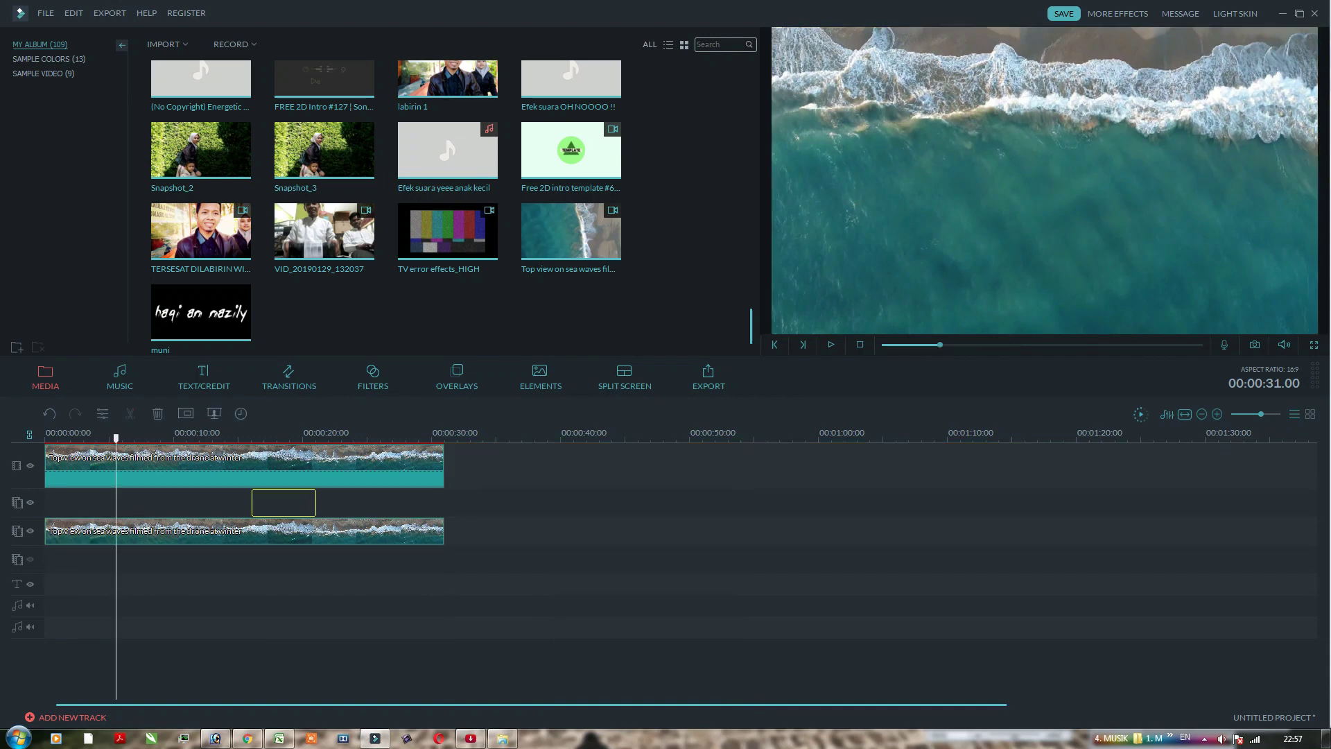
pyautogui.press('space')
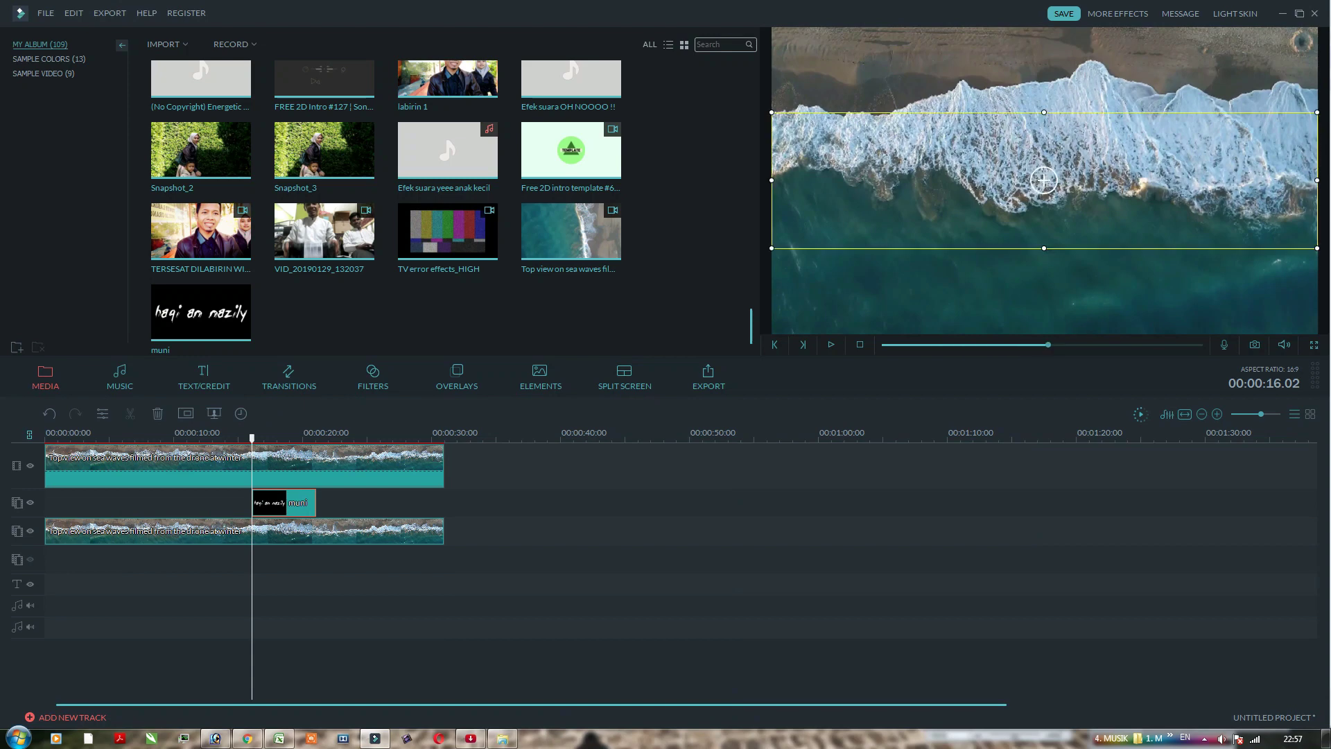
pyautogui.moveTo(276, 438); pyautogui.dragTo(240, 438)
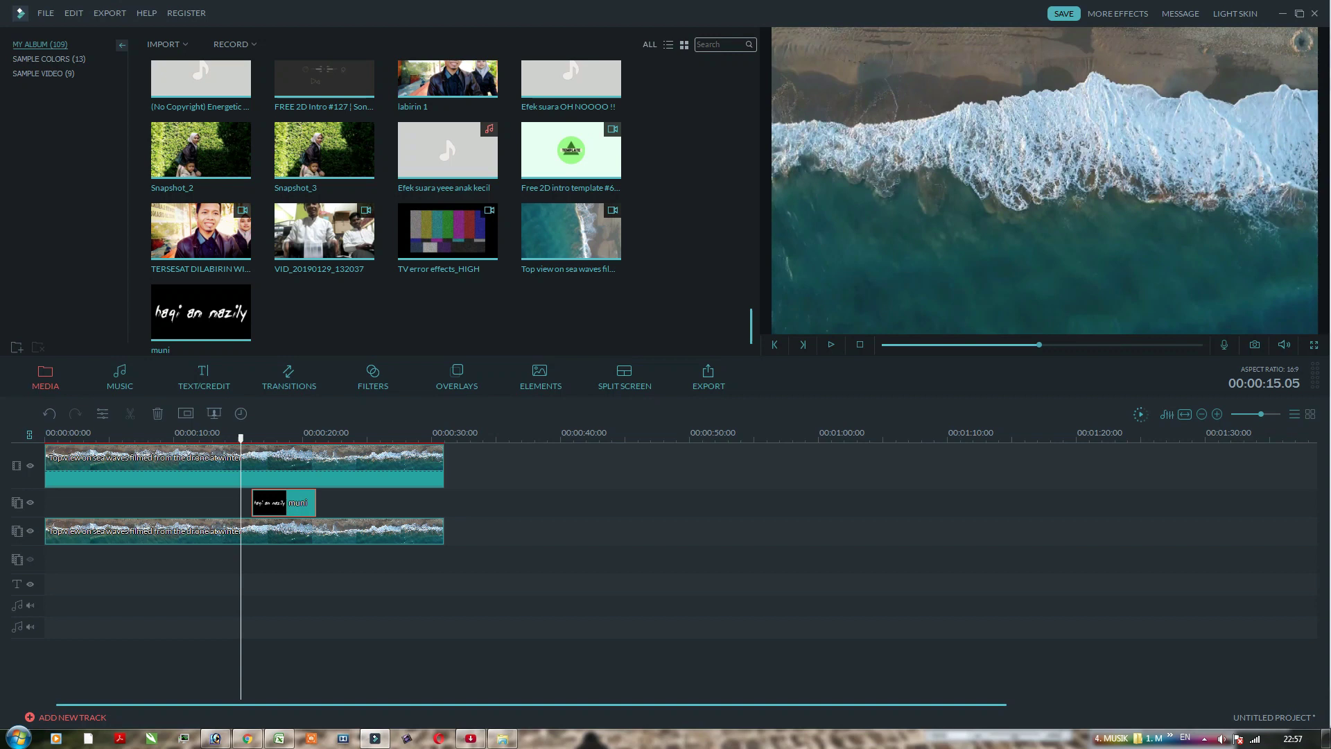
pyautogui.click(256, 532)
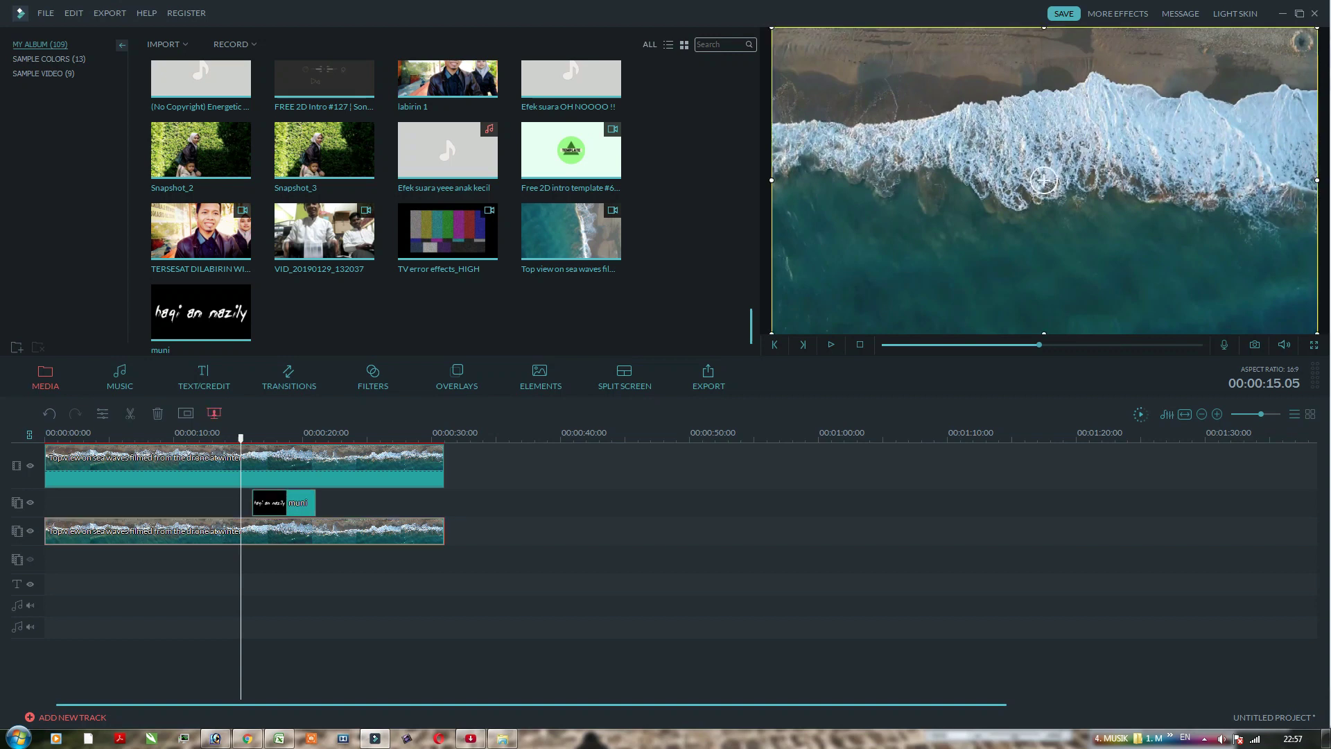
# Step: Chroma-key the track-3 wave clip on the light blue-grey foam colour at intensity 37
pyautogui.click(215, 413)
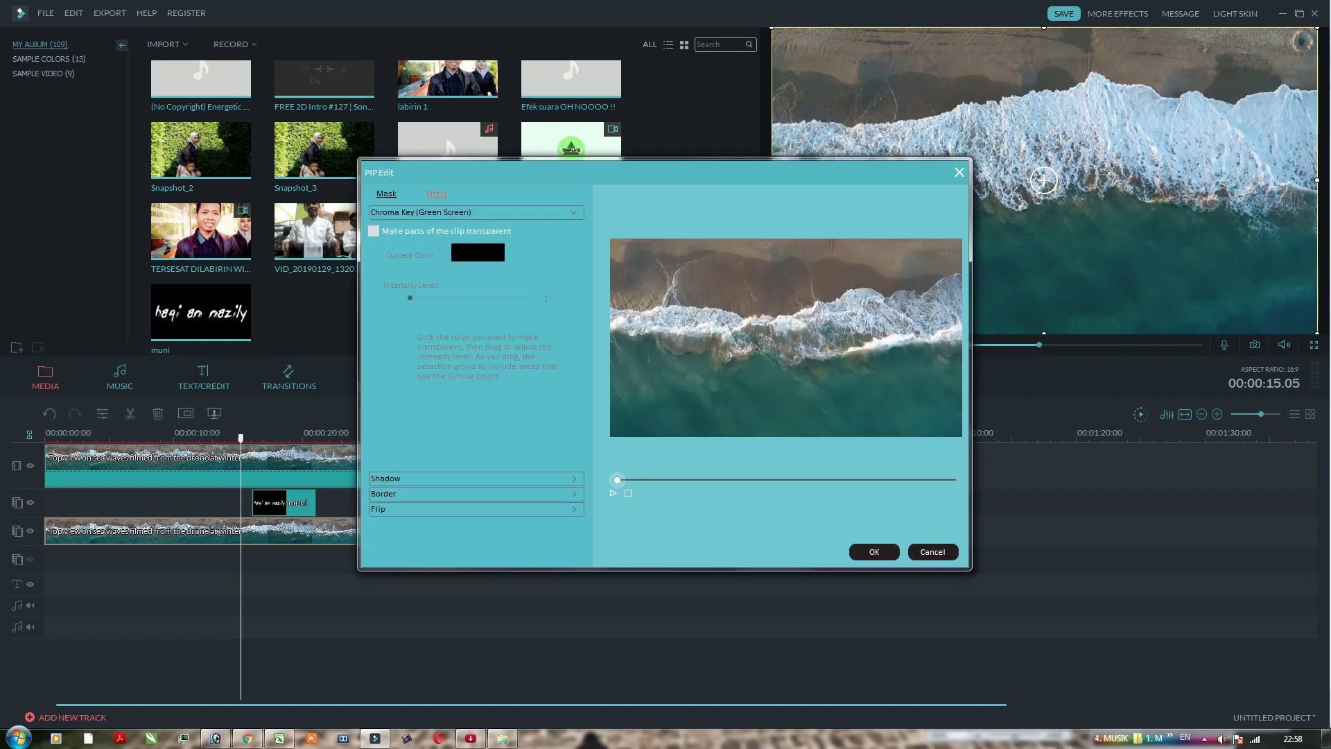
pyautogui.moveTo(617, 480); pyautogui.dragTo(749, 480)
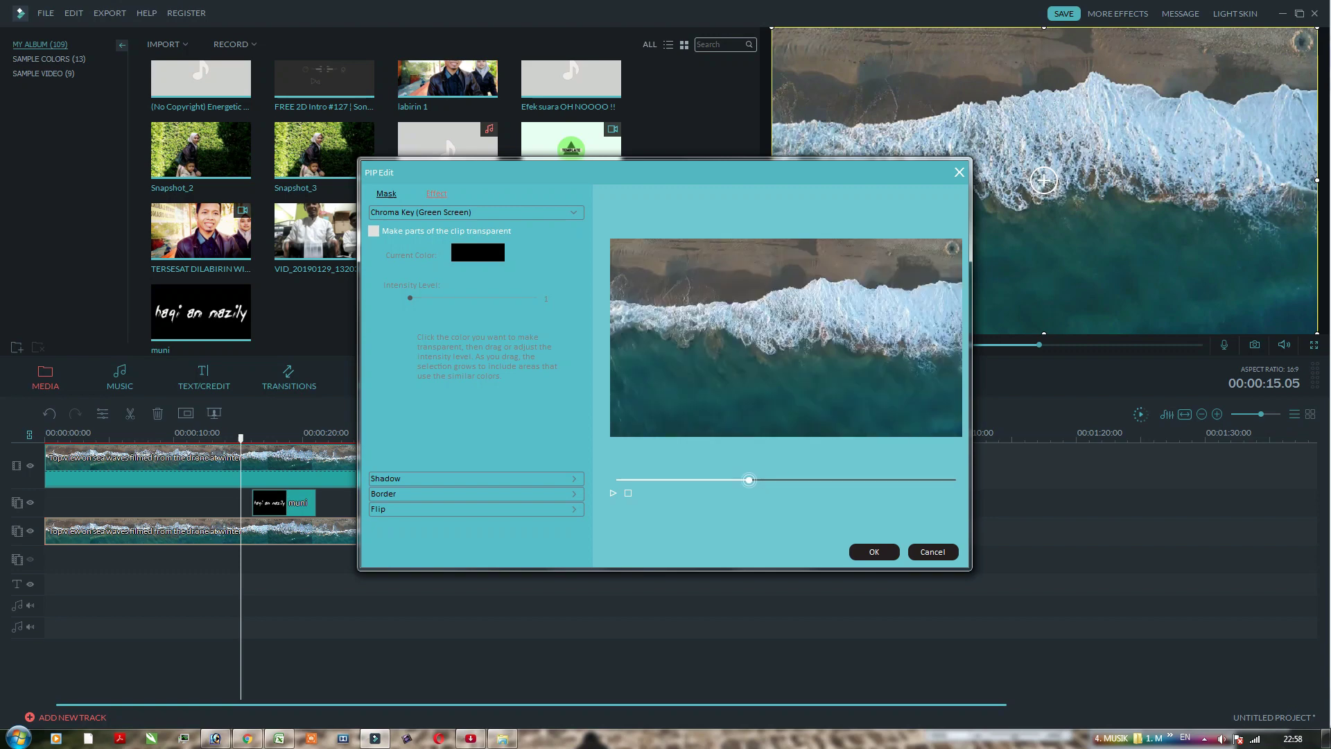
pyautogui.moveTo(749, 480); pyautogui.dragTo(748, 480)
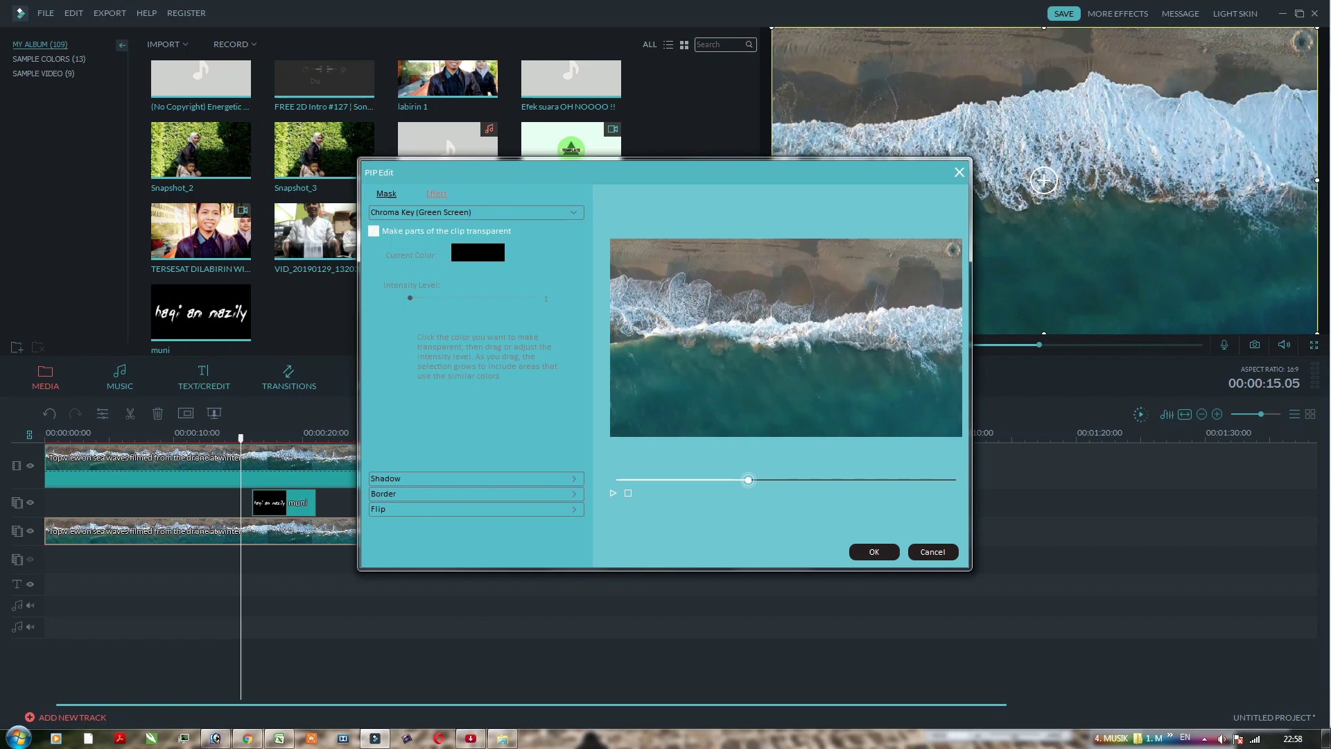
pyautogui.click(373, 231)
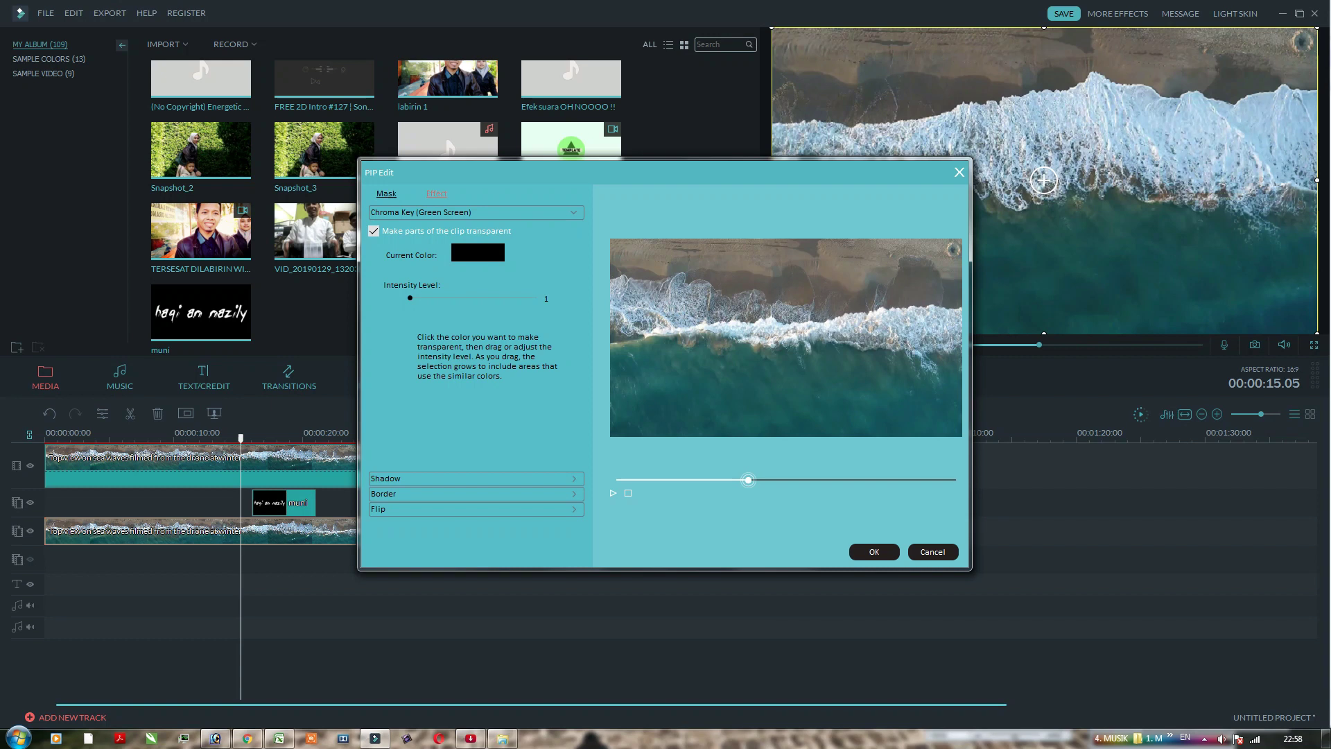
pyautogui.click(849, 322)
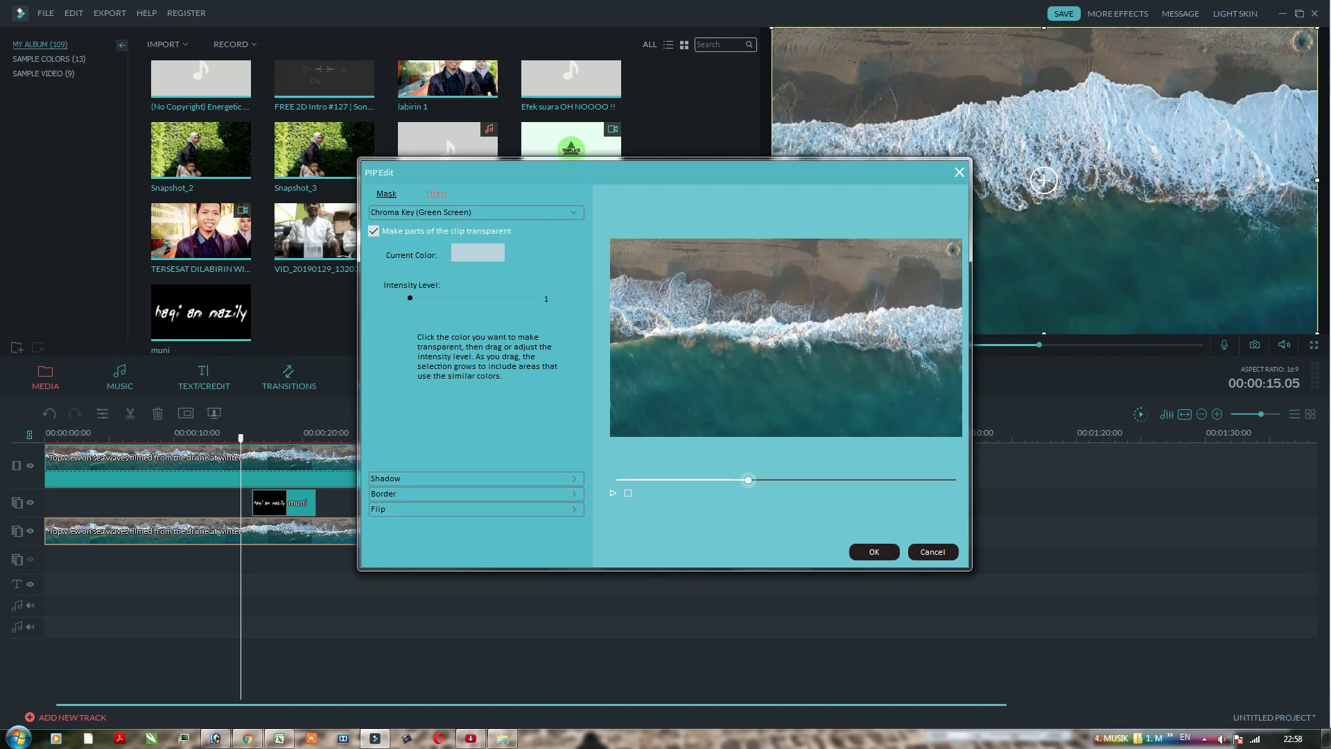
pyautogui.moveTo(748, 479)
pyautogui.mouseDown()
pyautogui.moveTo(875, 479)
pyautogui.moveTo(733, 479)
pyautogui.mouseUp()
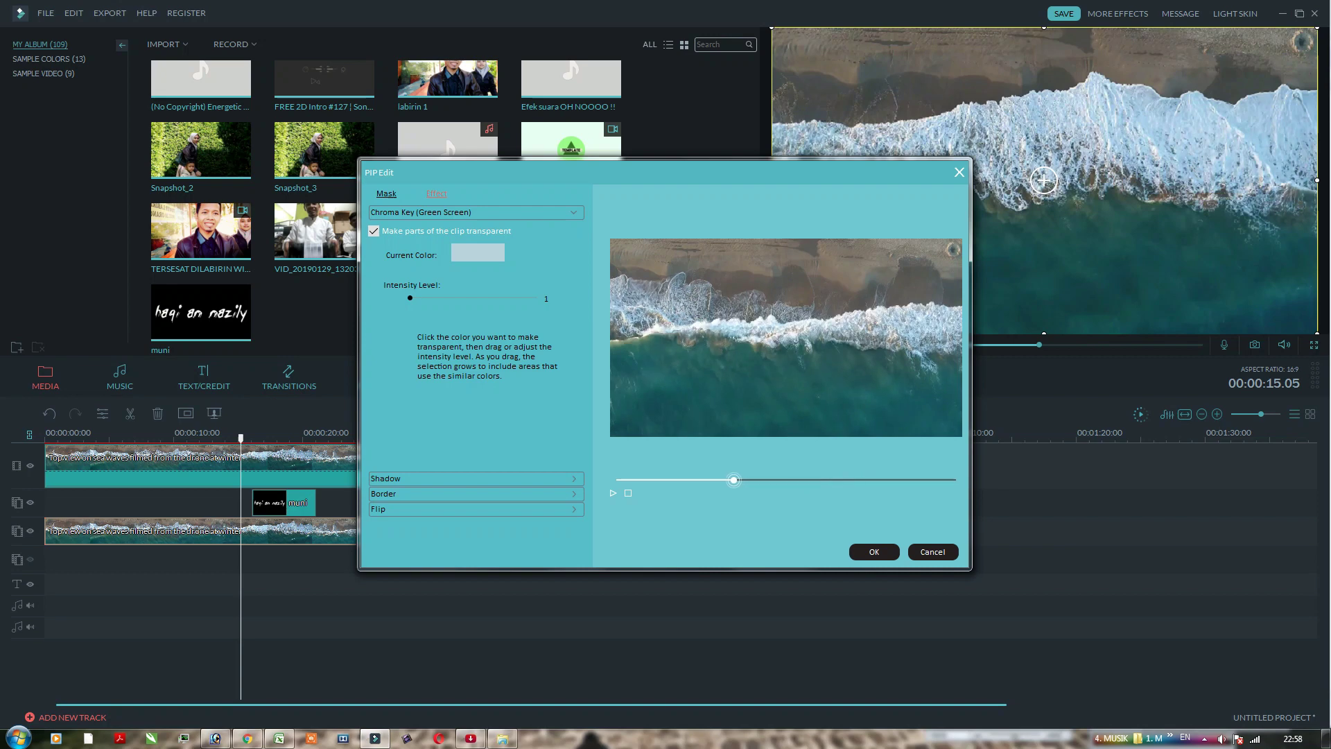
pyautogui.click(374, 230)
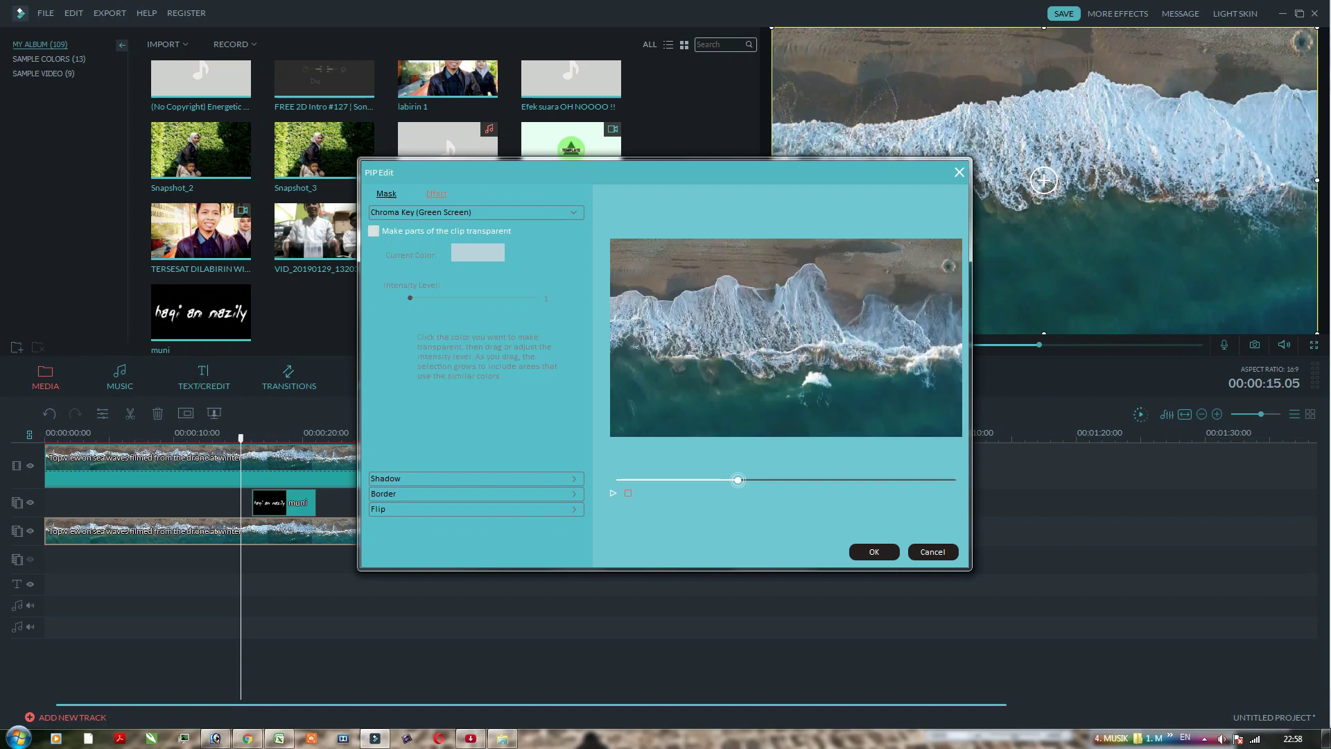
pyautogui.click(612, 492)
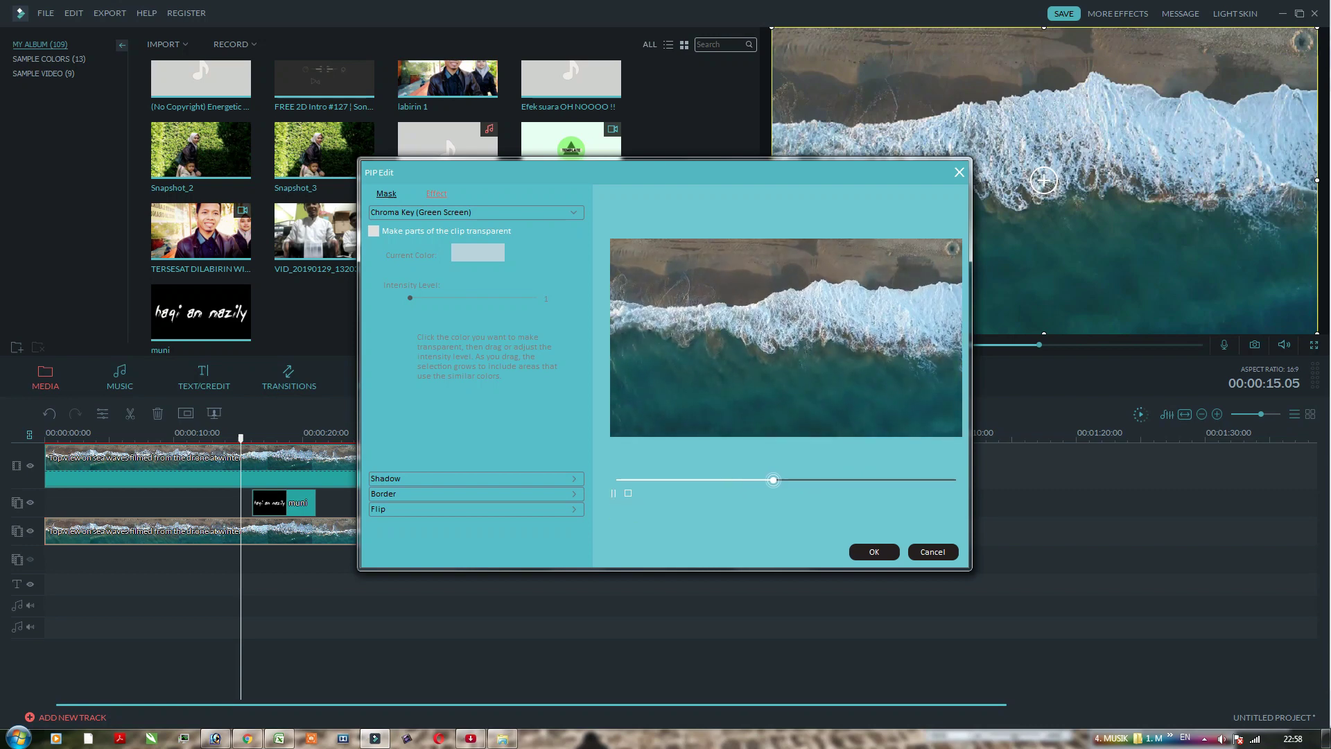
pyautogui.click(373, 231)
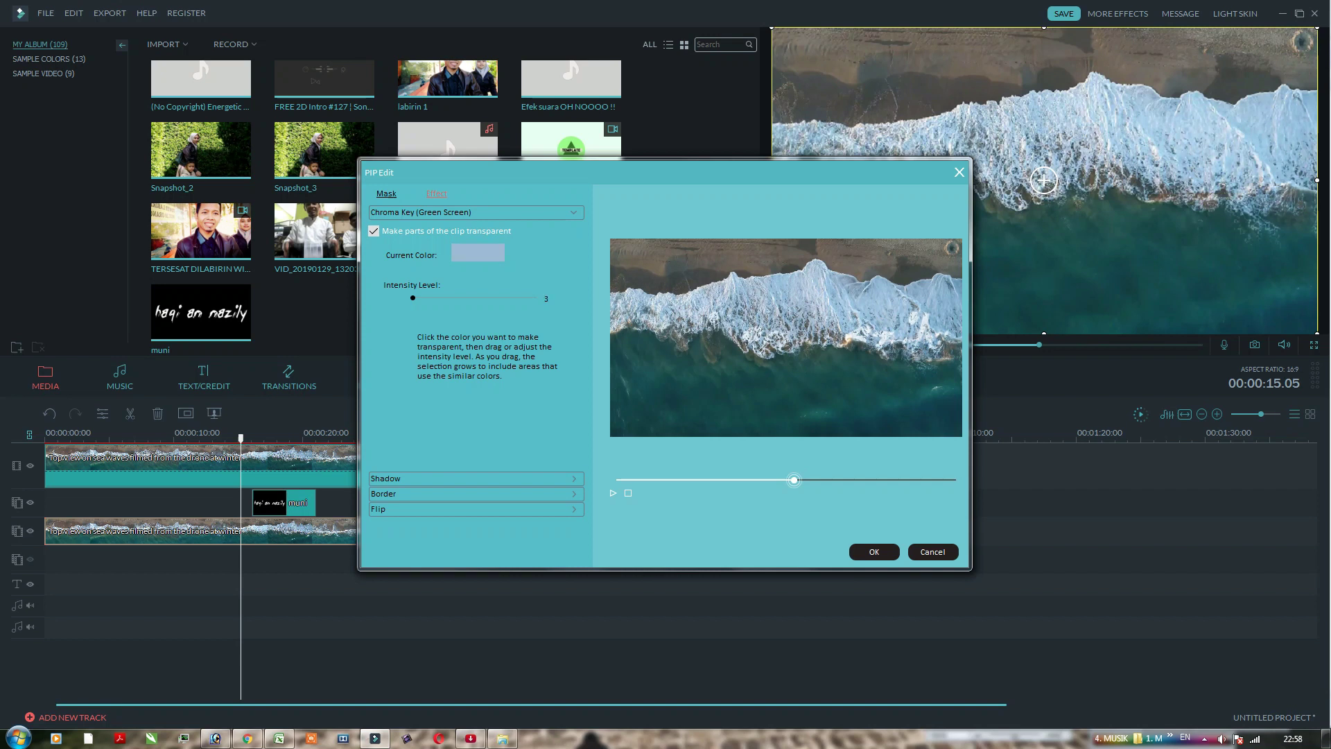
pyautogui.moveTo(413, 297); pyautogui.dragTo(456, 297)
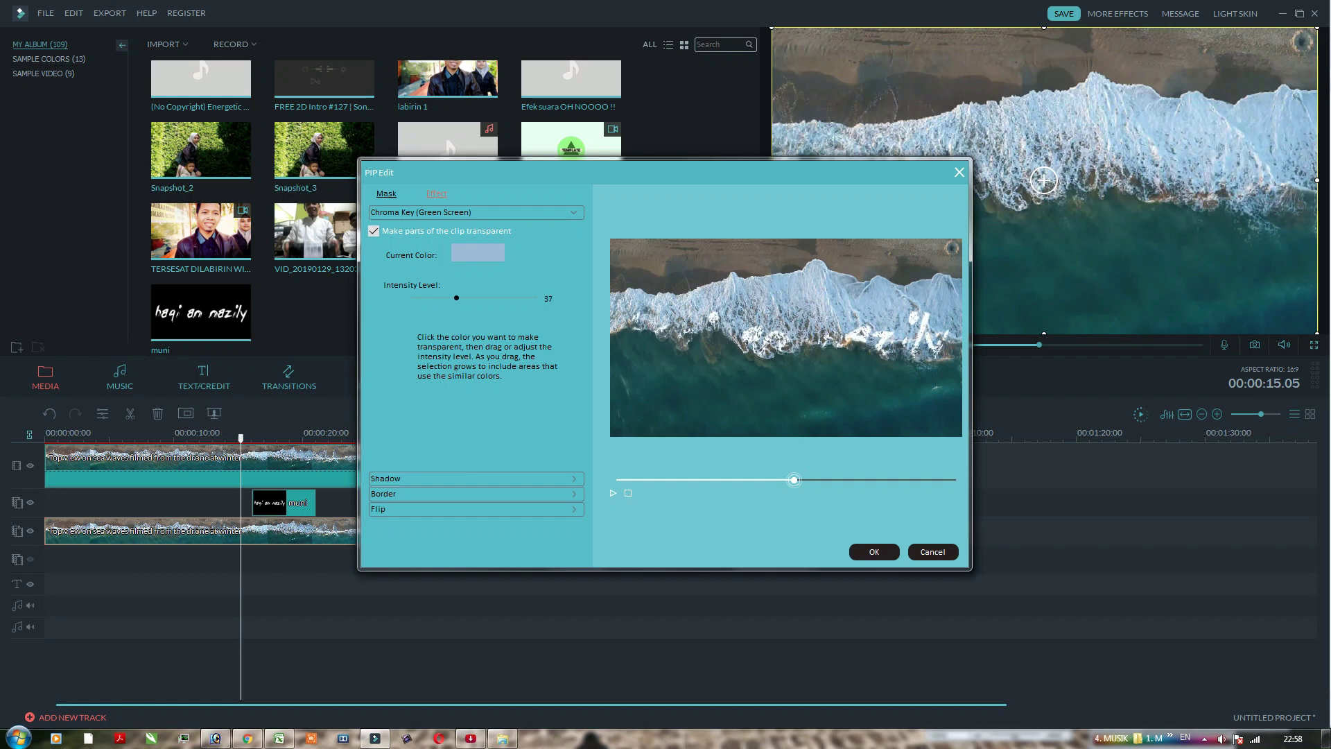
pyautogui.click(873, 552)
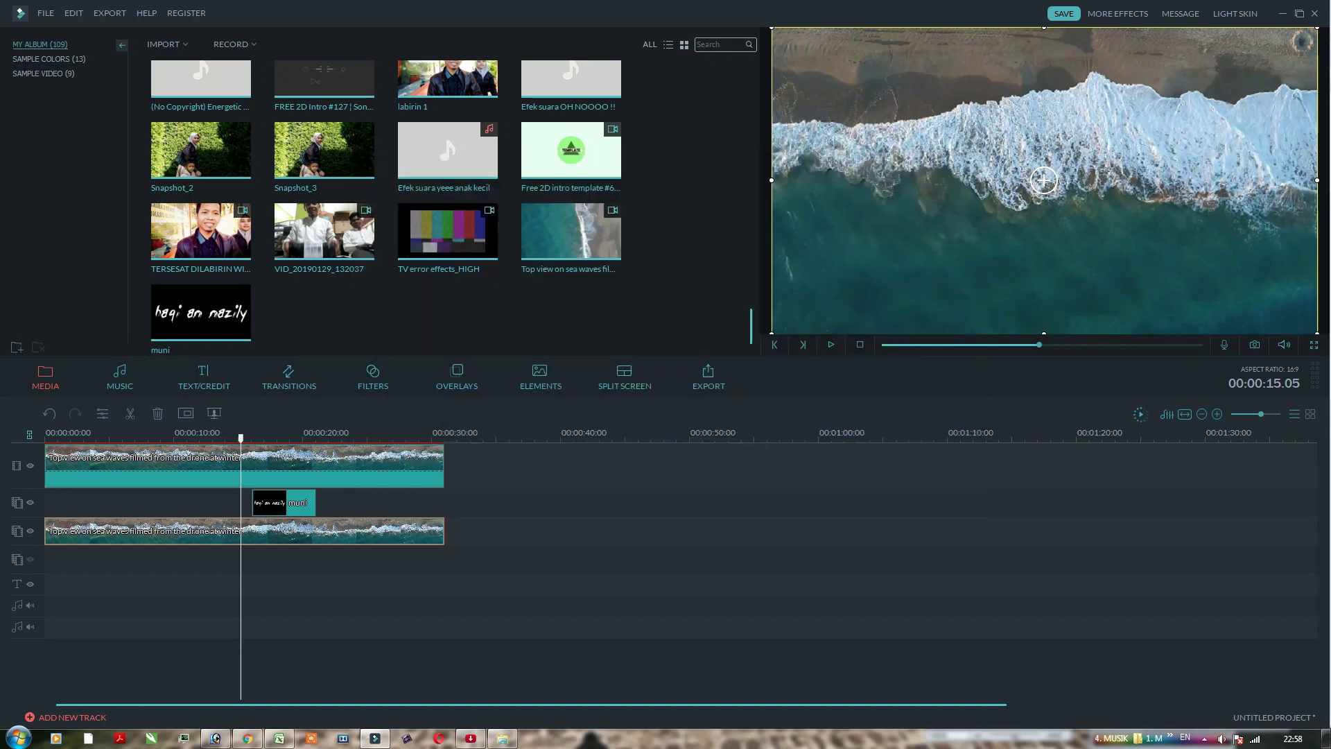
# Step: Confirm a motion preset for the muni overlay clip after scrubbing to where the name appears
pyautogui.click(285, 503)
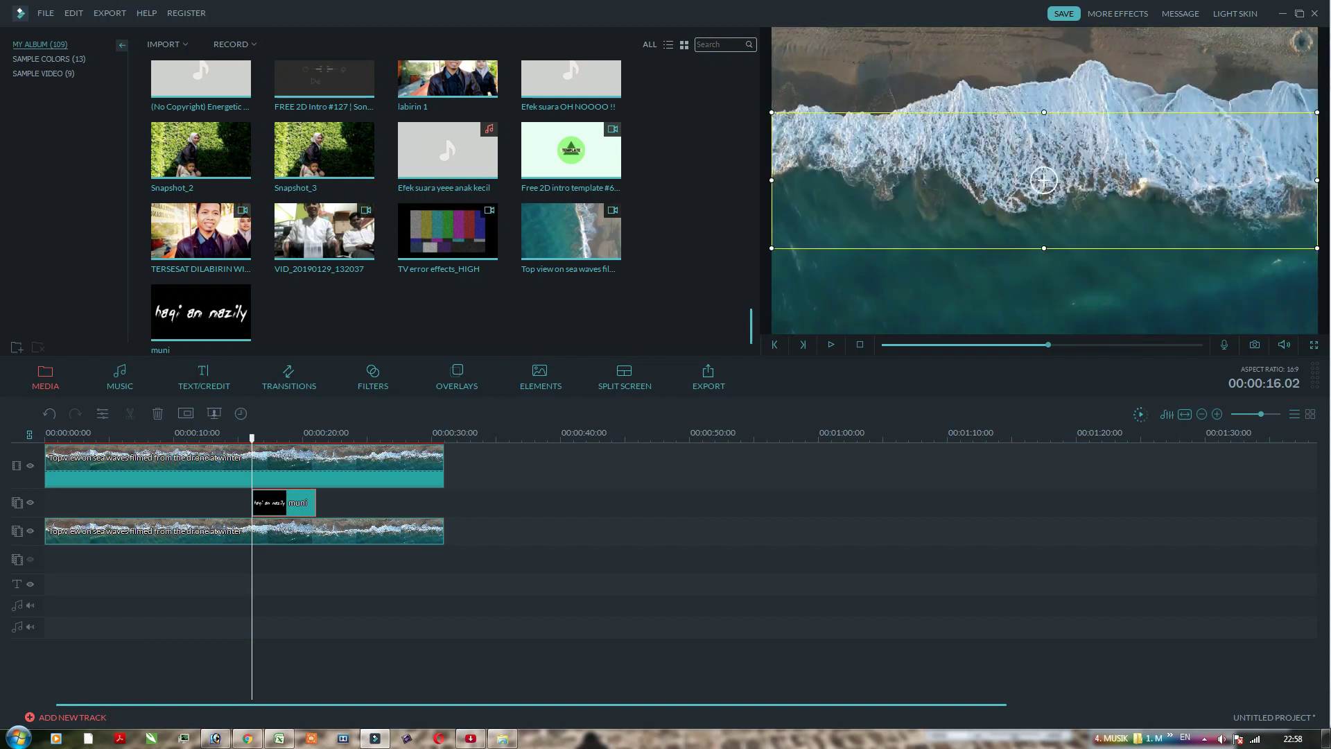
pyautogui.moveTo(252, 438); pyautogui.dragTo(202, 438)
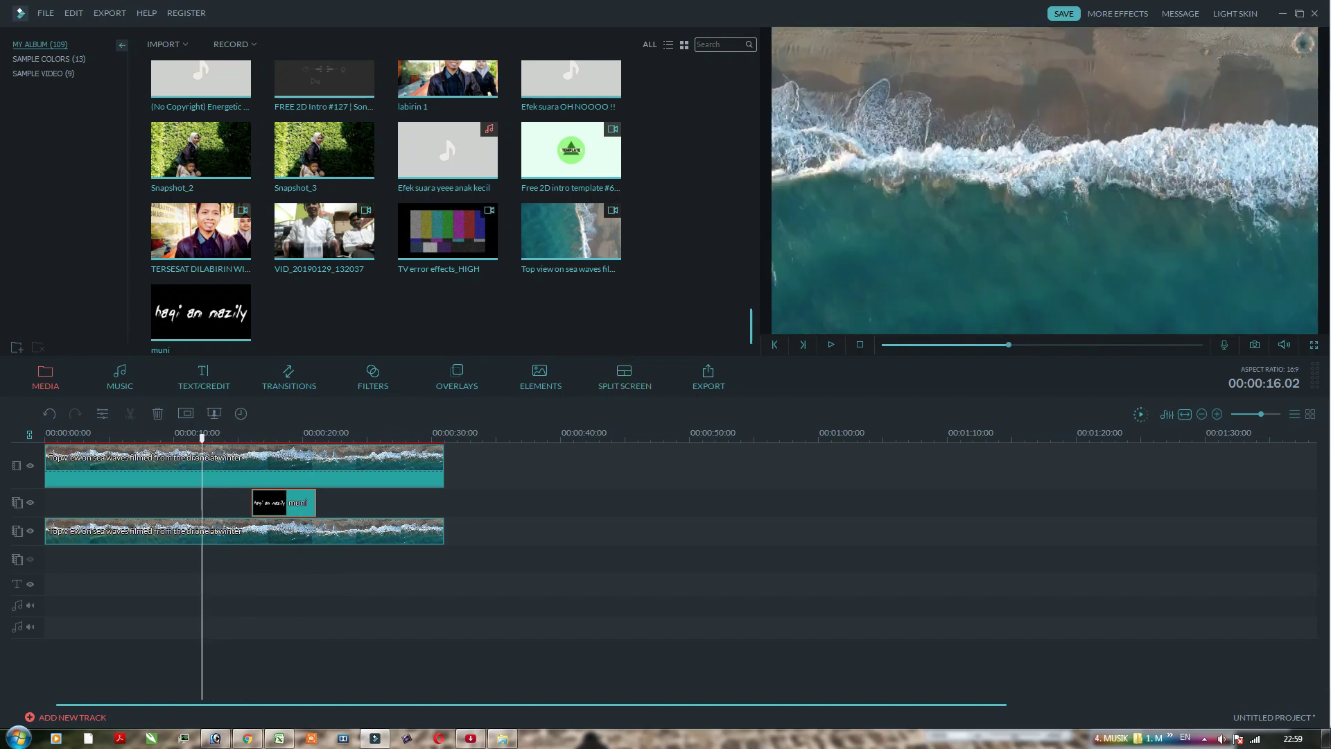
pyautogui.doubleClick(283, 502)
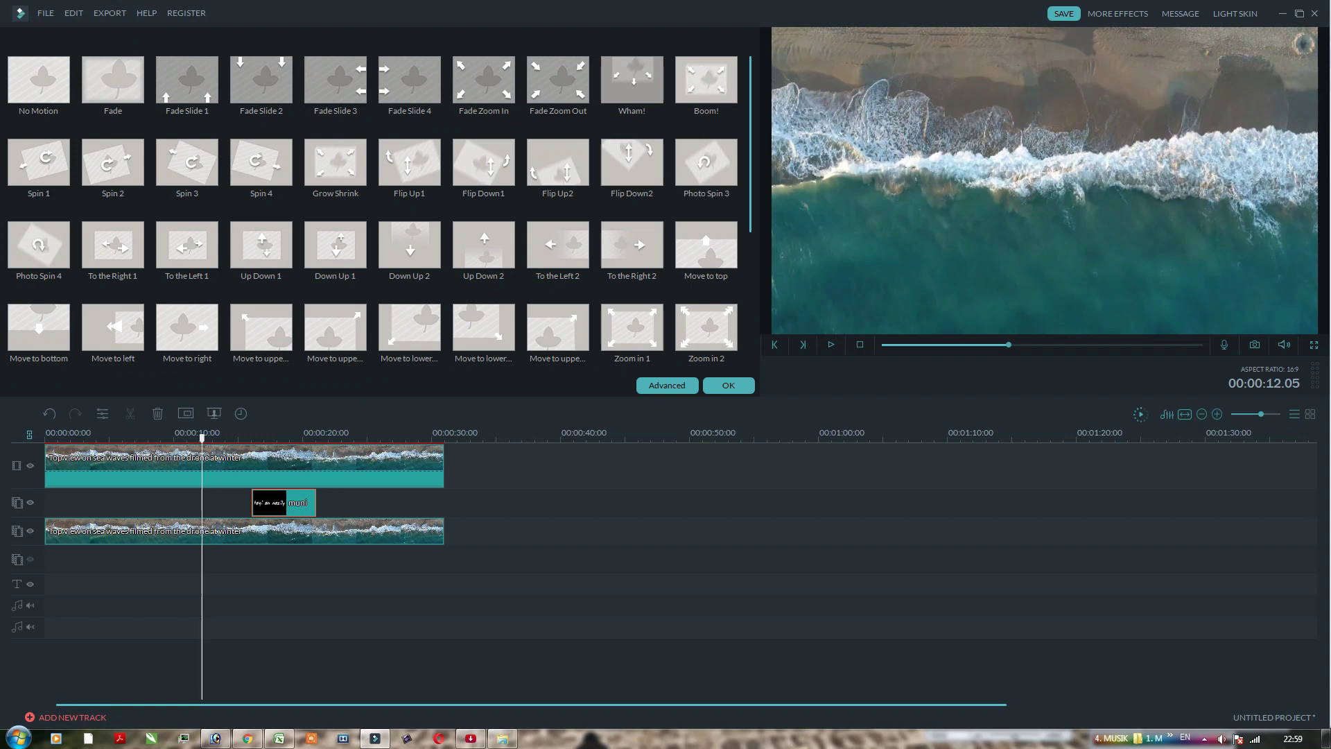
pyautogui.click(728, 385)
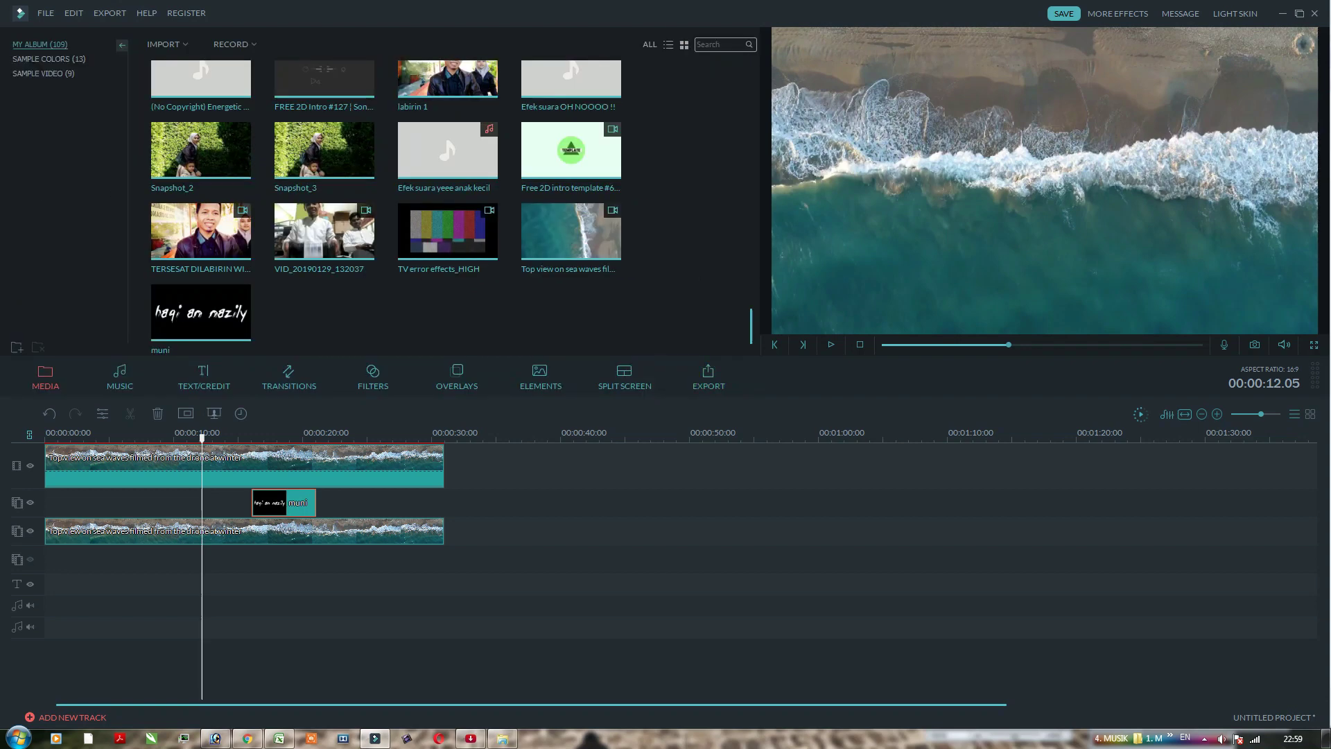
pyautogui.doubleClick(284, 502)
# Step: Confirm the motion preset and raise the name overlay higher in the preview frame
pyautogui.click(727, 386)
pyautogui.moveTo(202, 438); pyautogui.dragTo(273, 438)
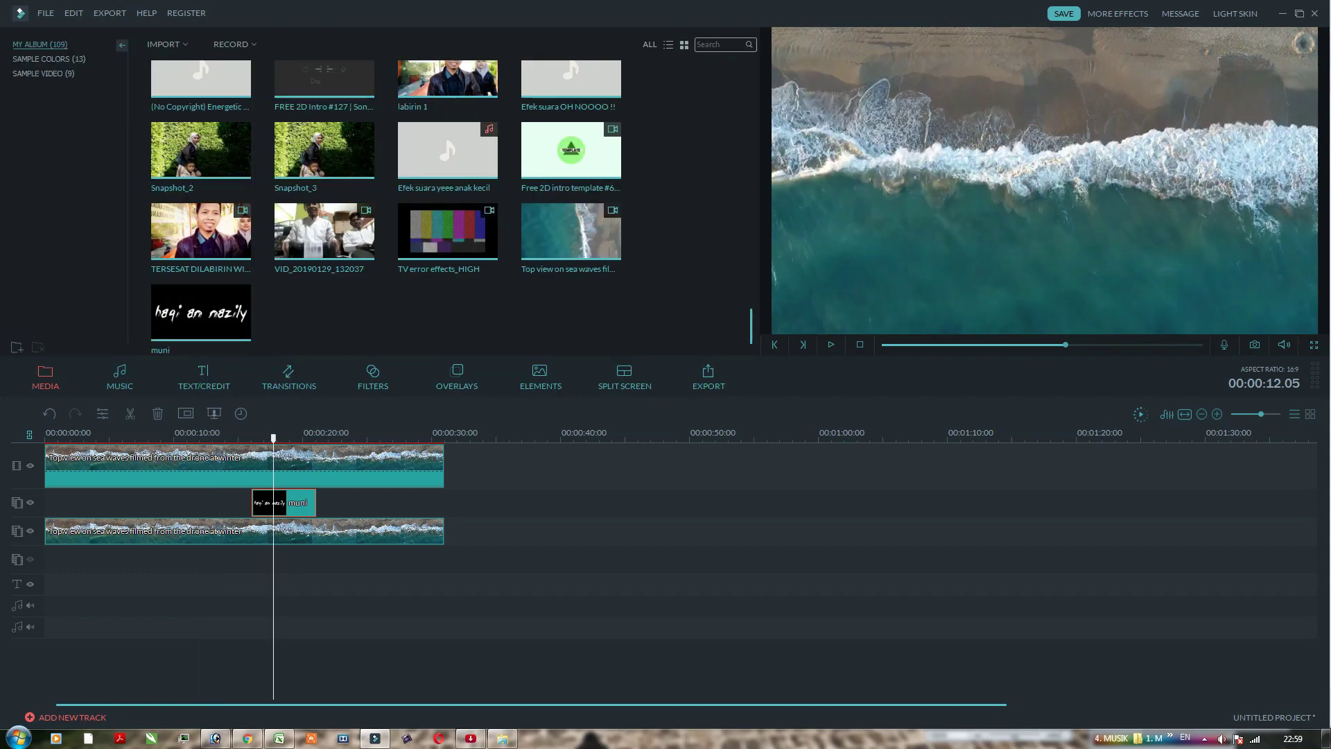
pyautogui.click(1044, 180)
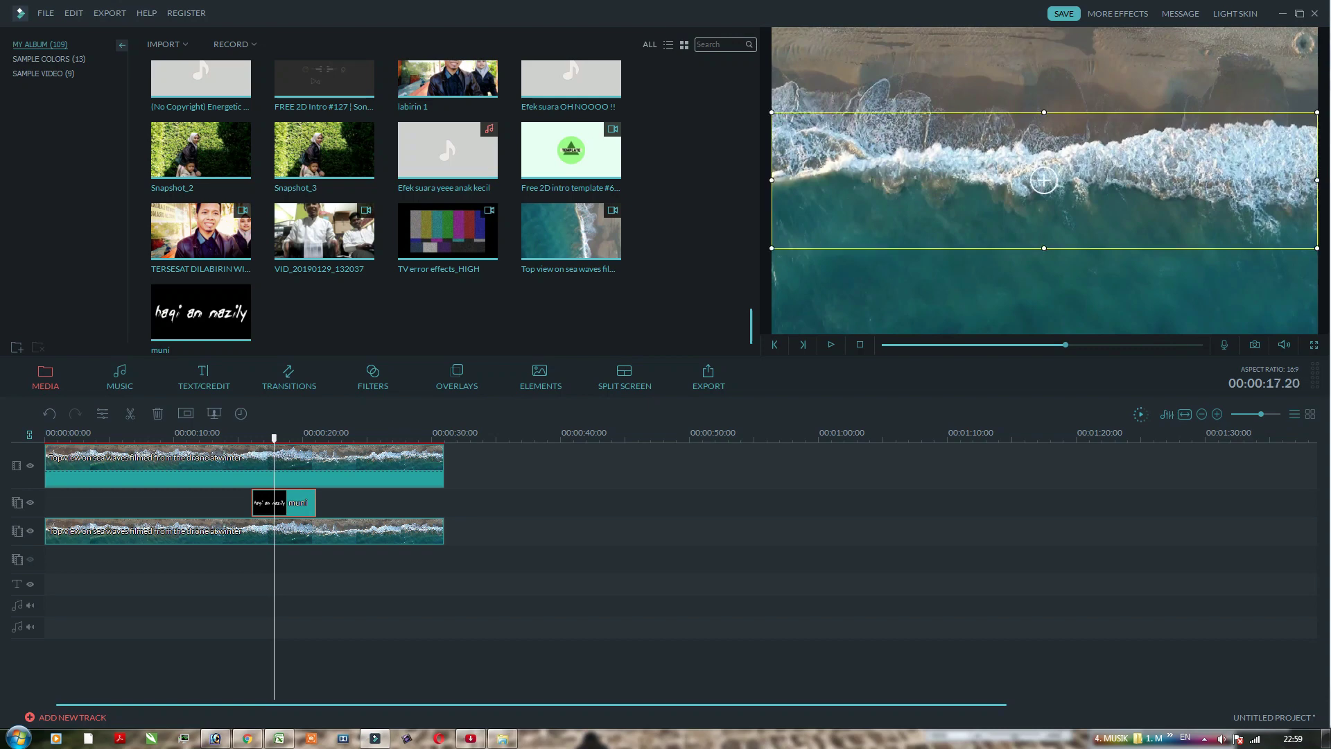
pyautogui.moveTo(1043, 180); pyautogui.dragTo(1044, 153)
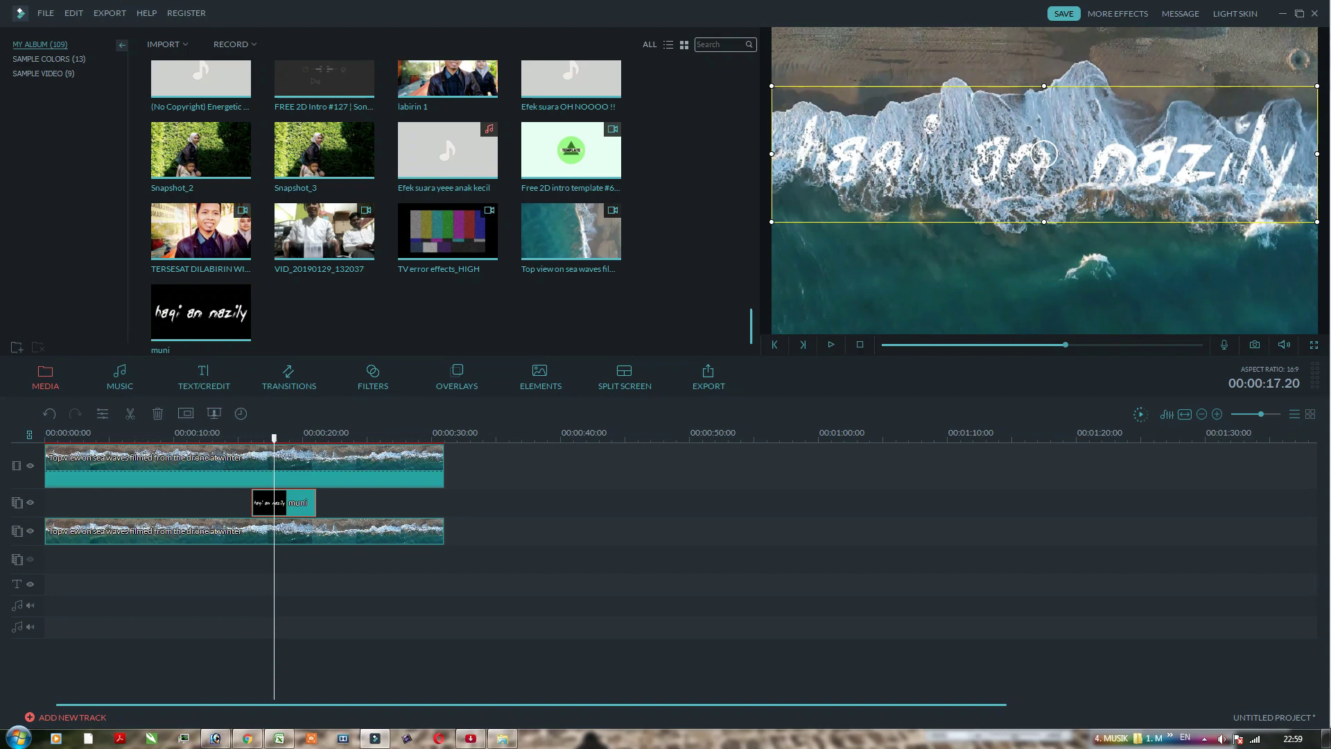
# Step: Review playback from about 10 seconds and shift the muni clip earlier on its track
pyautogui.moveTo(273, 438); pyautogui.dragTo(240, 438)
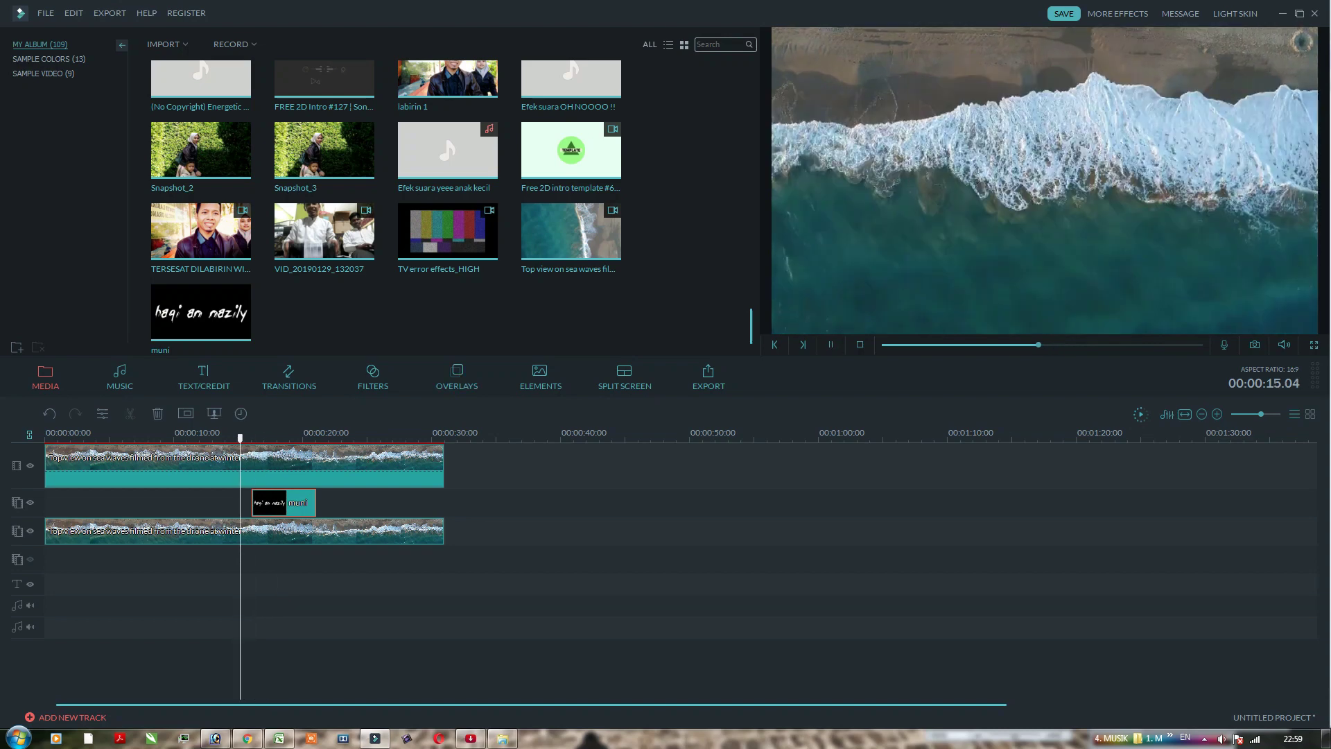
pyautogui.press('space')
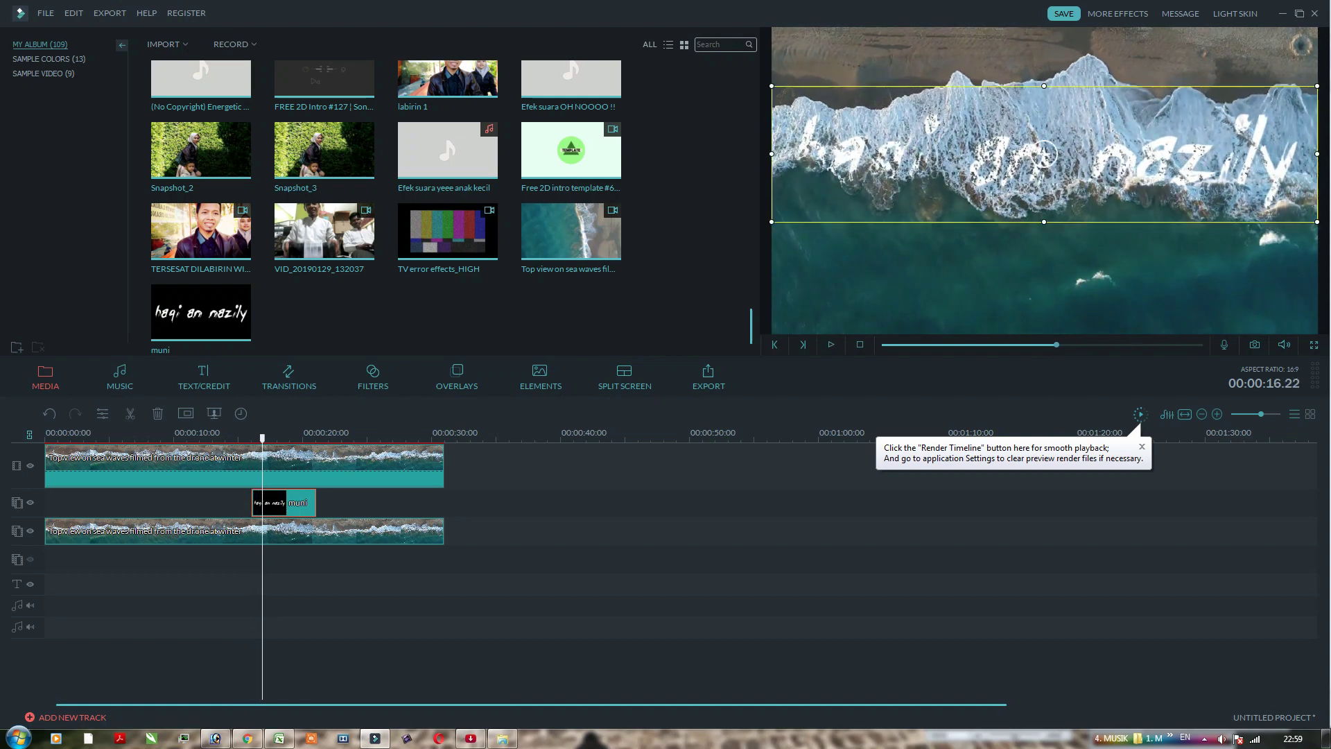
pyautogui.moveTo(262, 438); pyautogui.dragTo(170, 438)
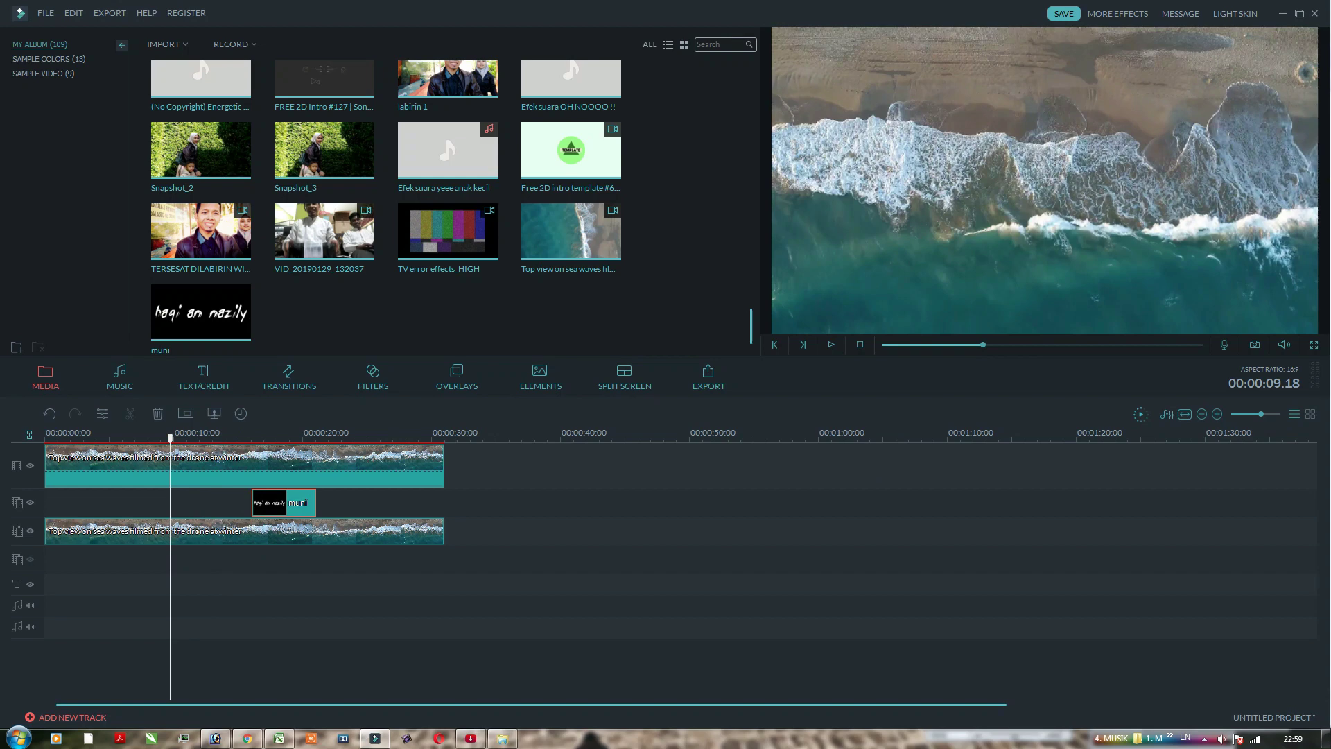
pyautogui.press('space')
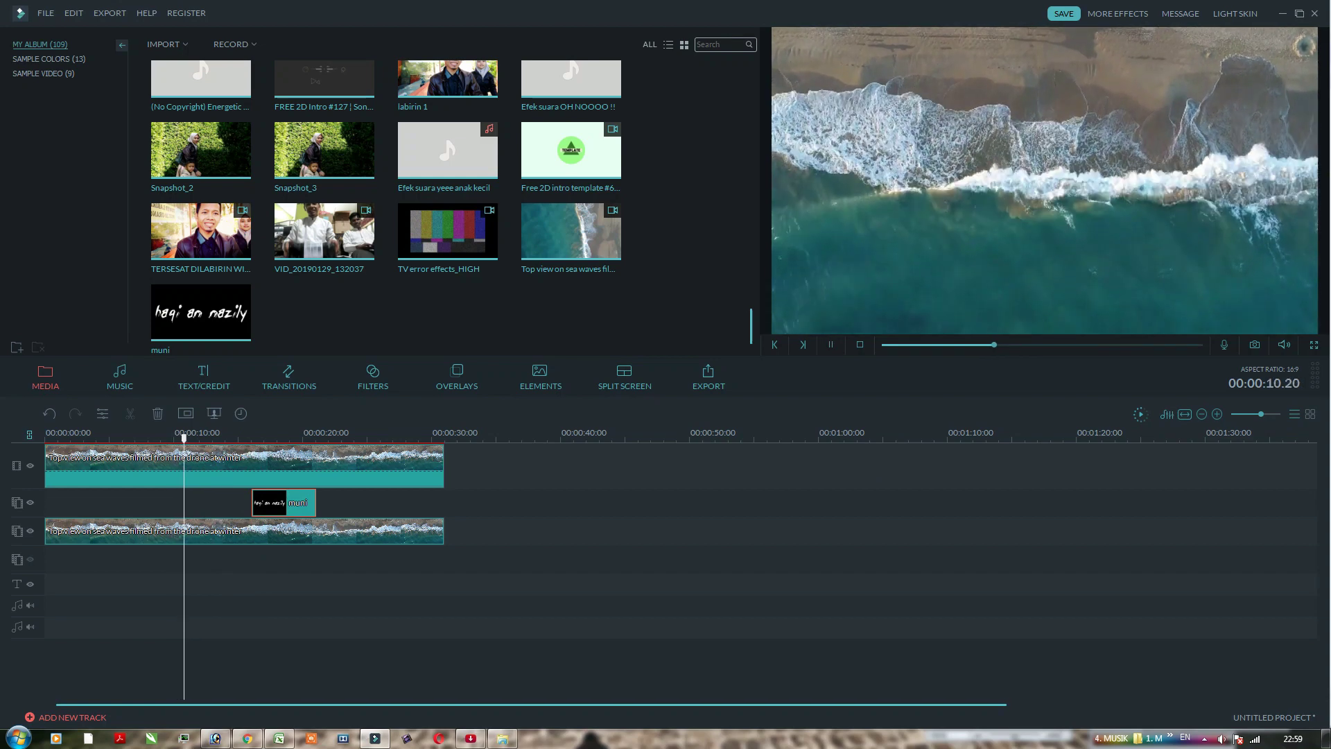
pyautogui.press('space')
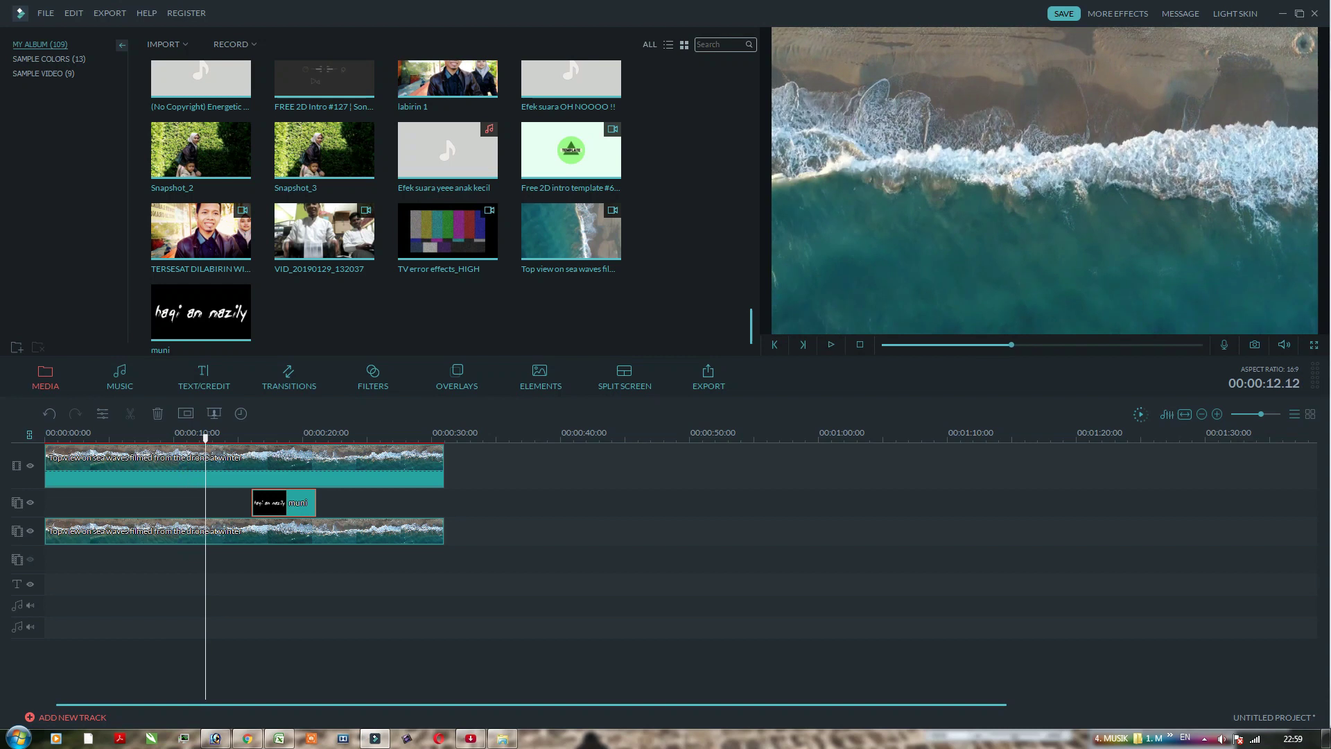
pyautogui.moveTo(284, 502); pyautogui.dragTo(238, 503)
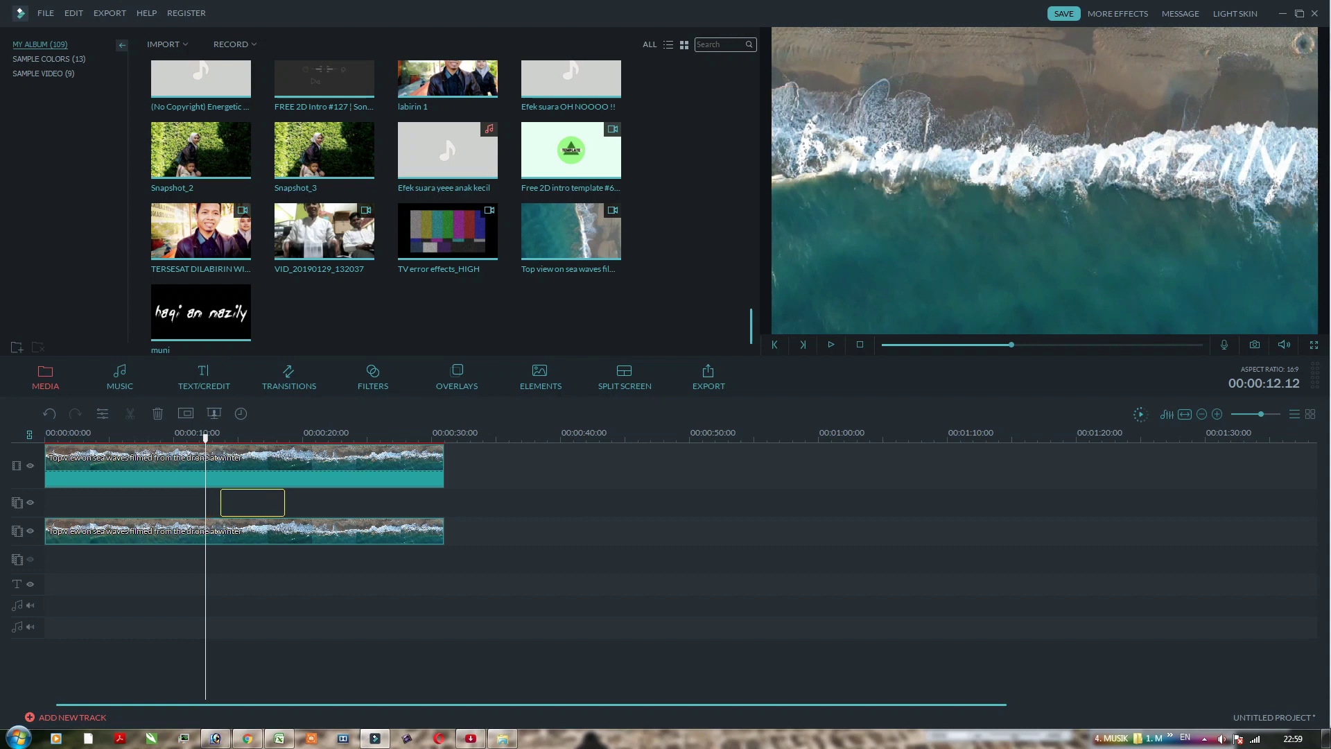
# Step: Settle the muni clip at about 00:00:13 and replay the overlay to check its timing
pyautogui.moveTo(252, 502); pyautogui.dragTo(253, 503)
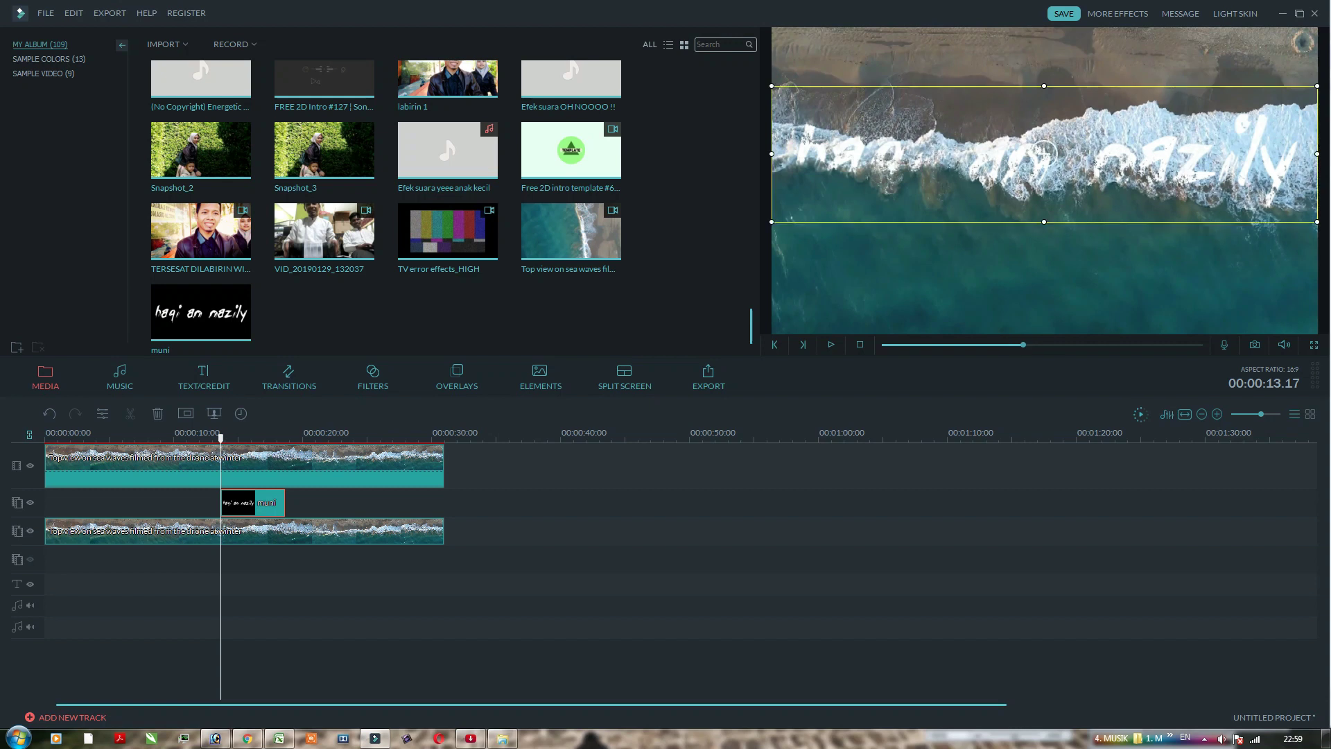
pyautogui.moveTo(221, 438); pyautogui.dragTo(190, 438)
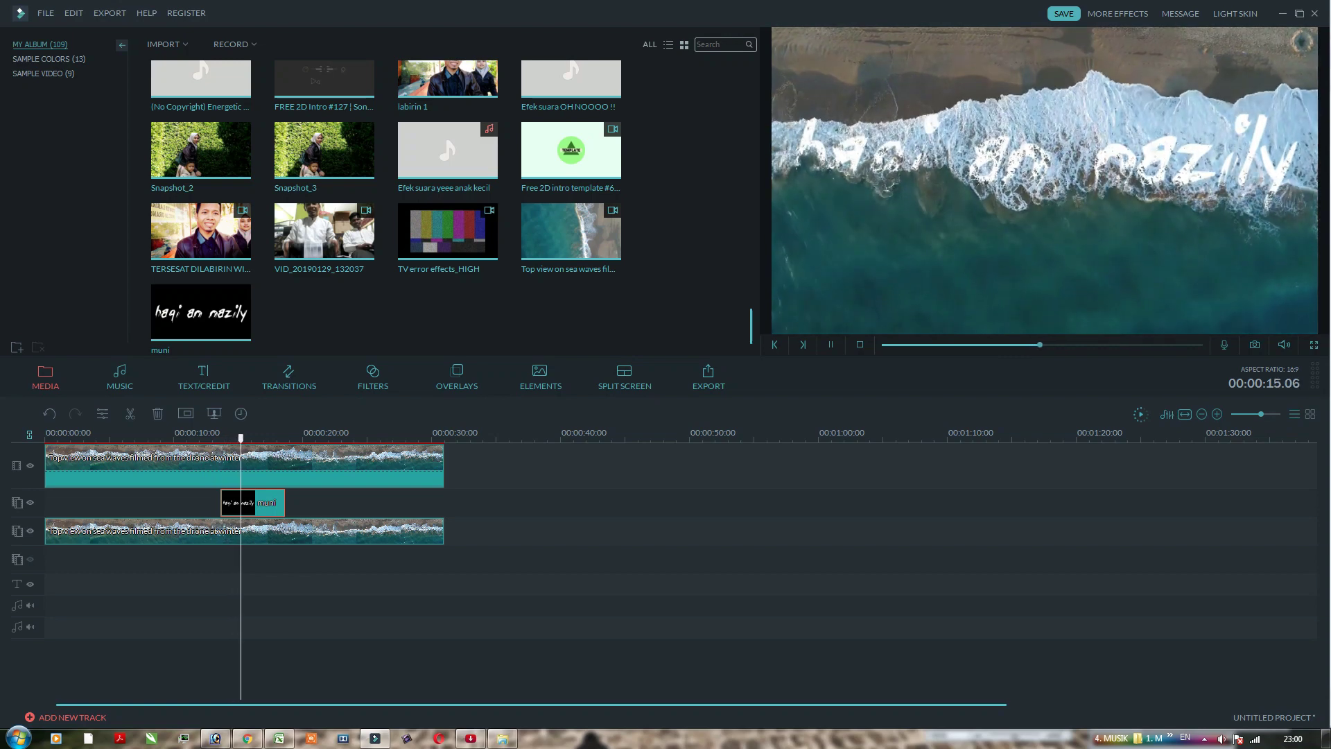
pyautogui.press('space')
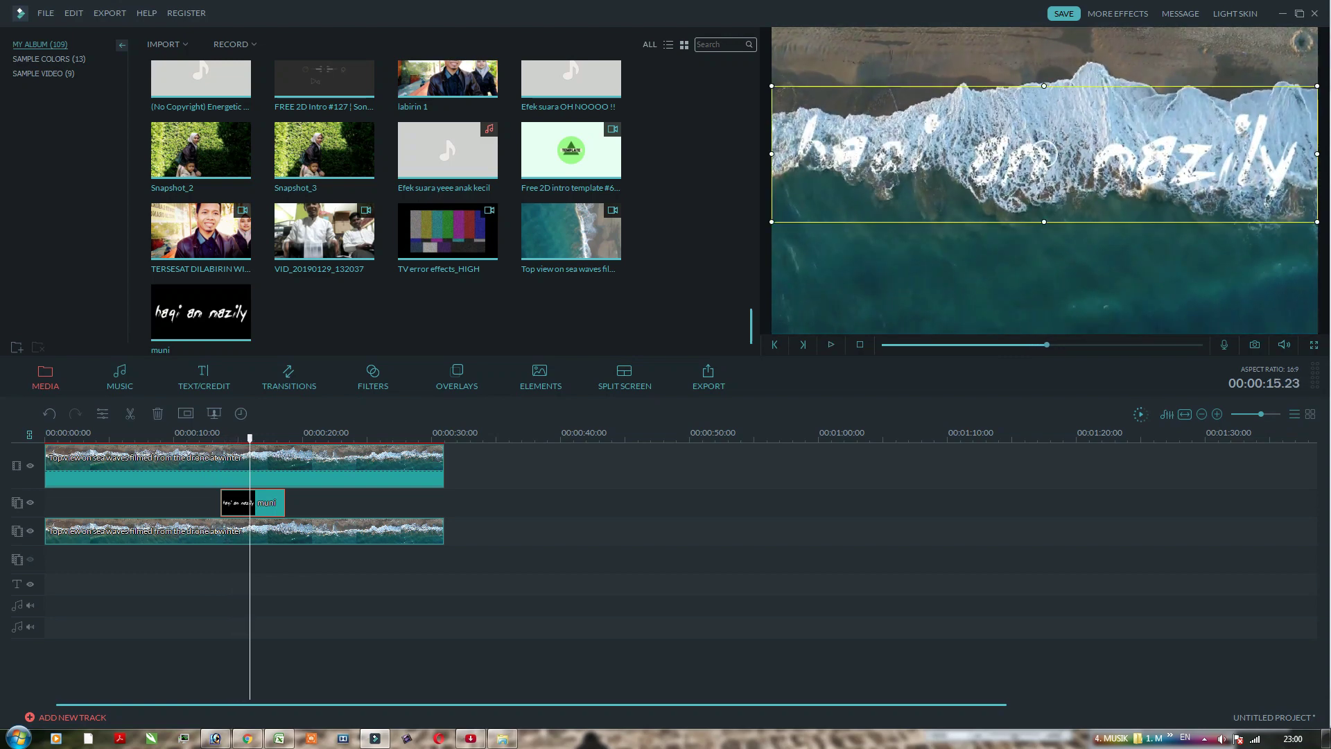
pyautogui.click(288, 377)
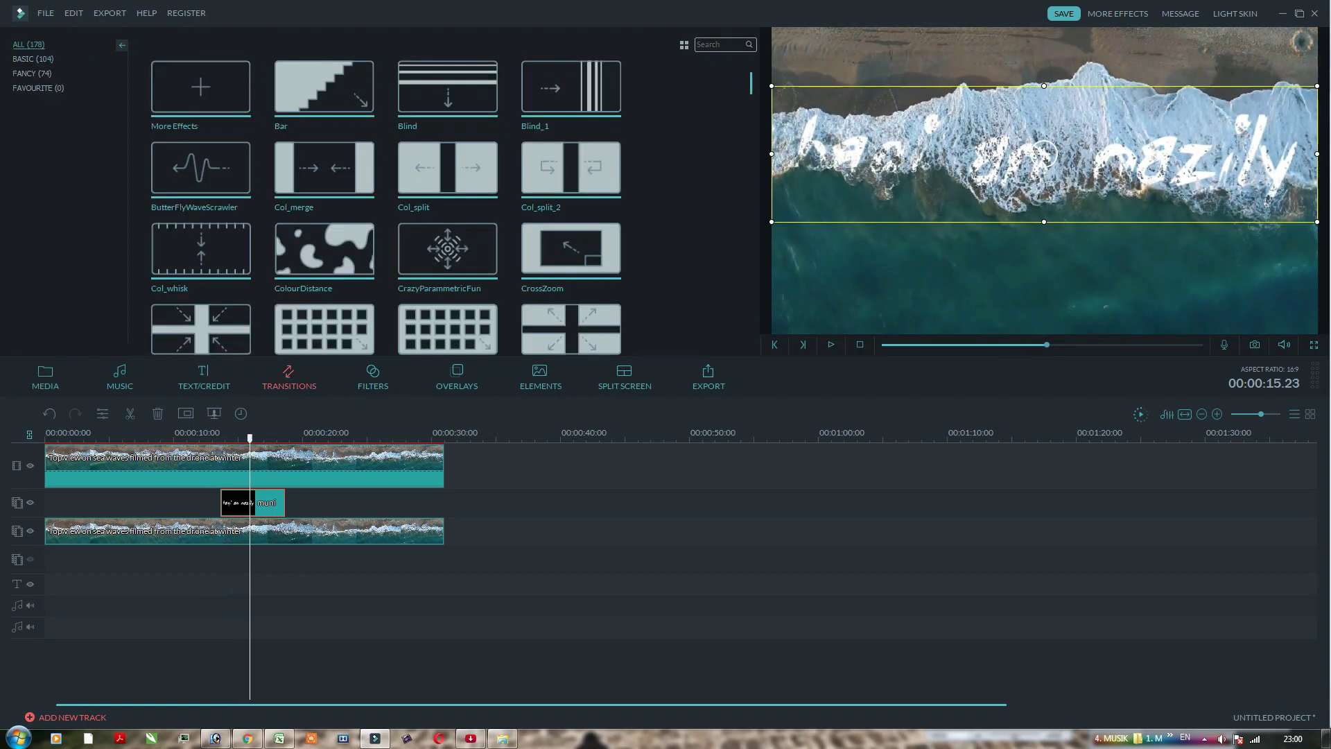
# Step: Apply the Fade Zoom In motion to the muni clip and rewind the preview to 10 seconds
pyautogui.doubleClick(266, 502)
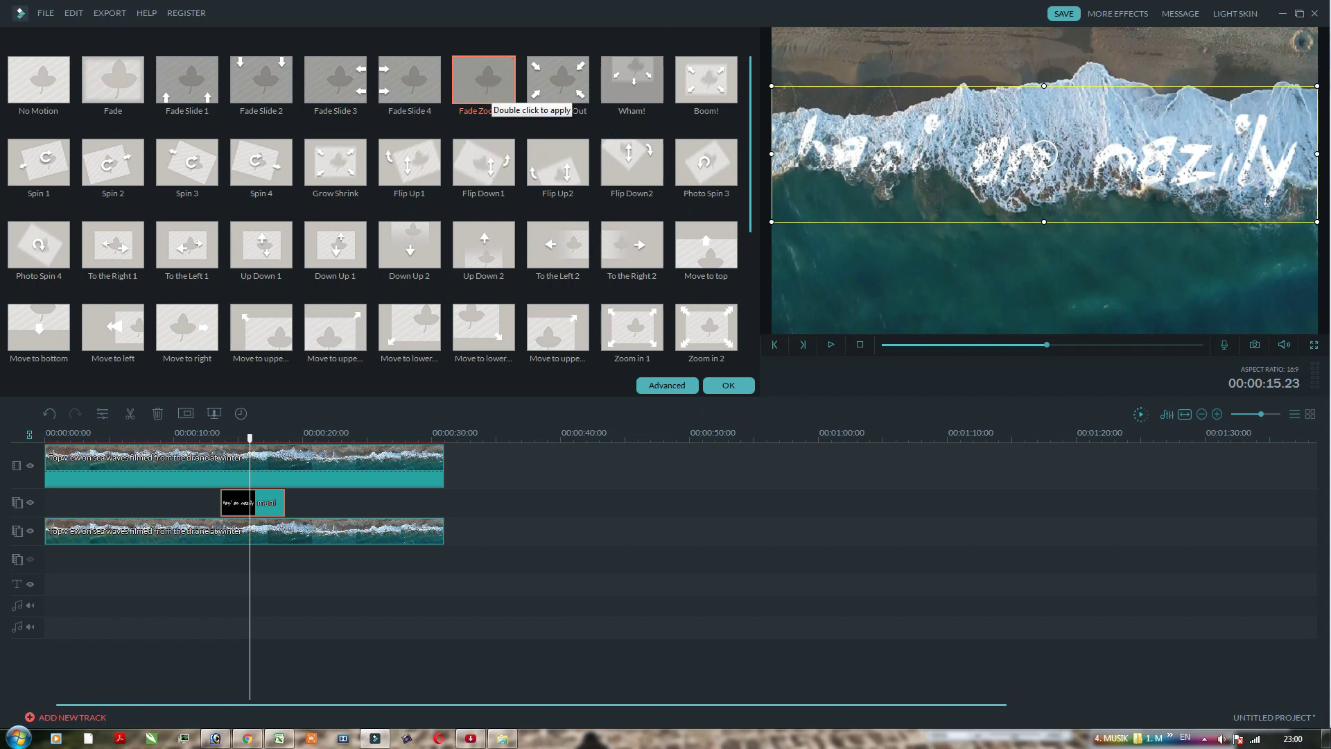
pyautogui.doubleClick(490, 88)
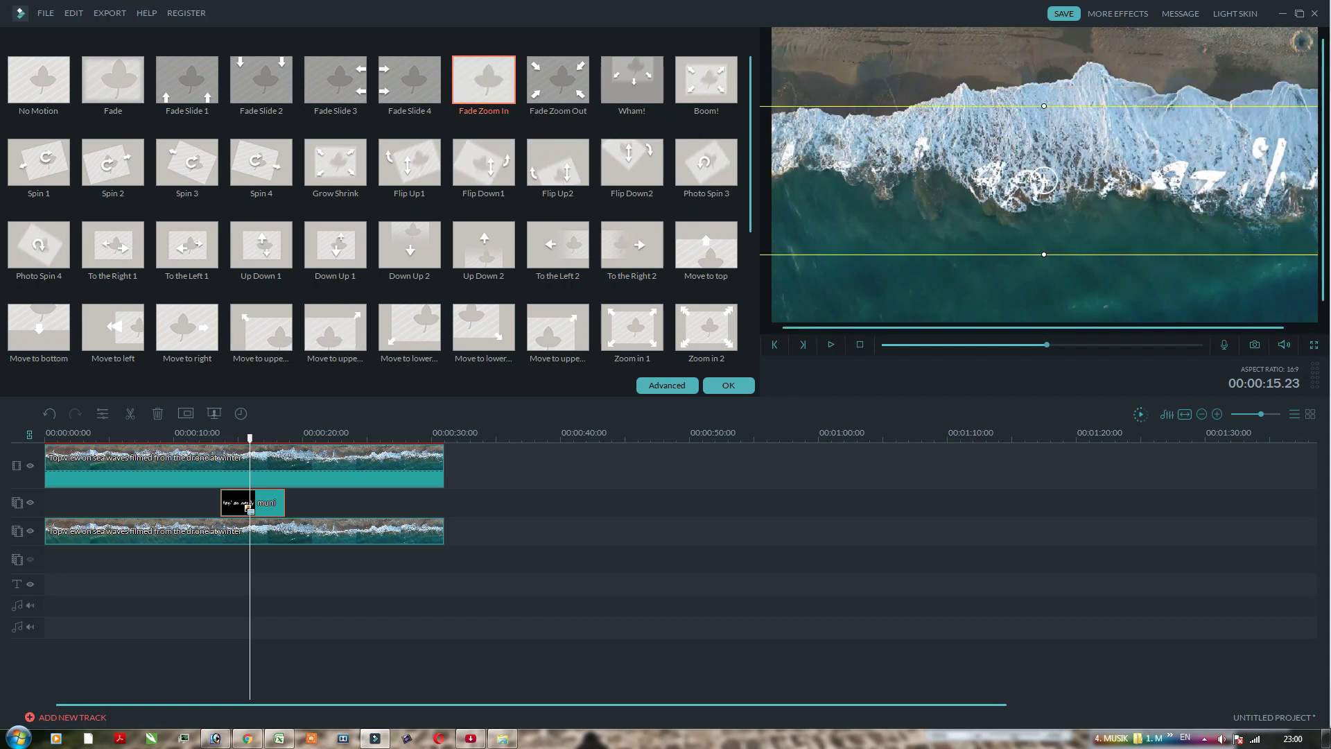
pyautogui.click(728, 385)
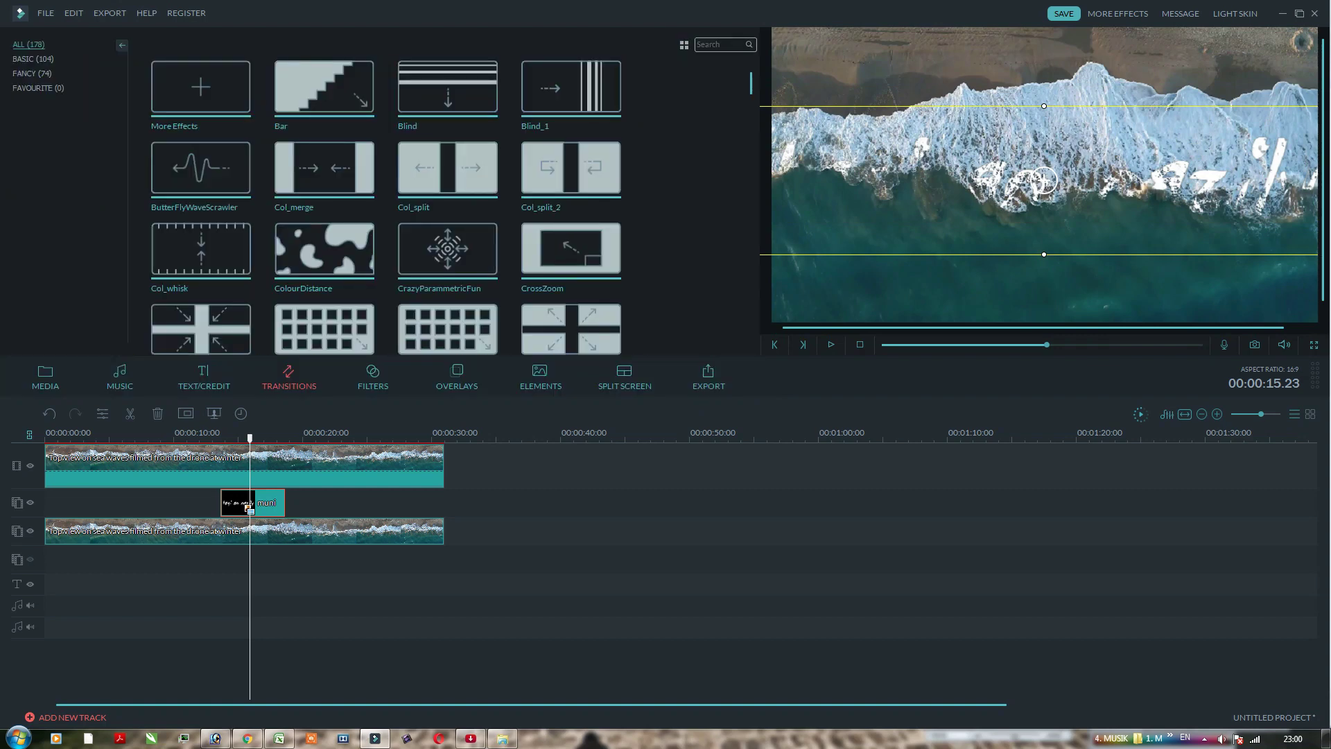
pyautogui.moveTo(250, 437); pyautogui.dragTo(180, 437)
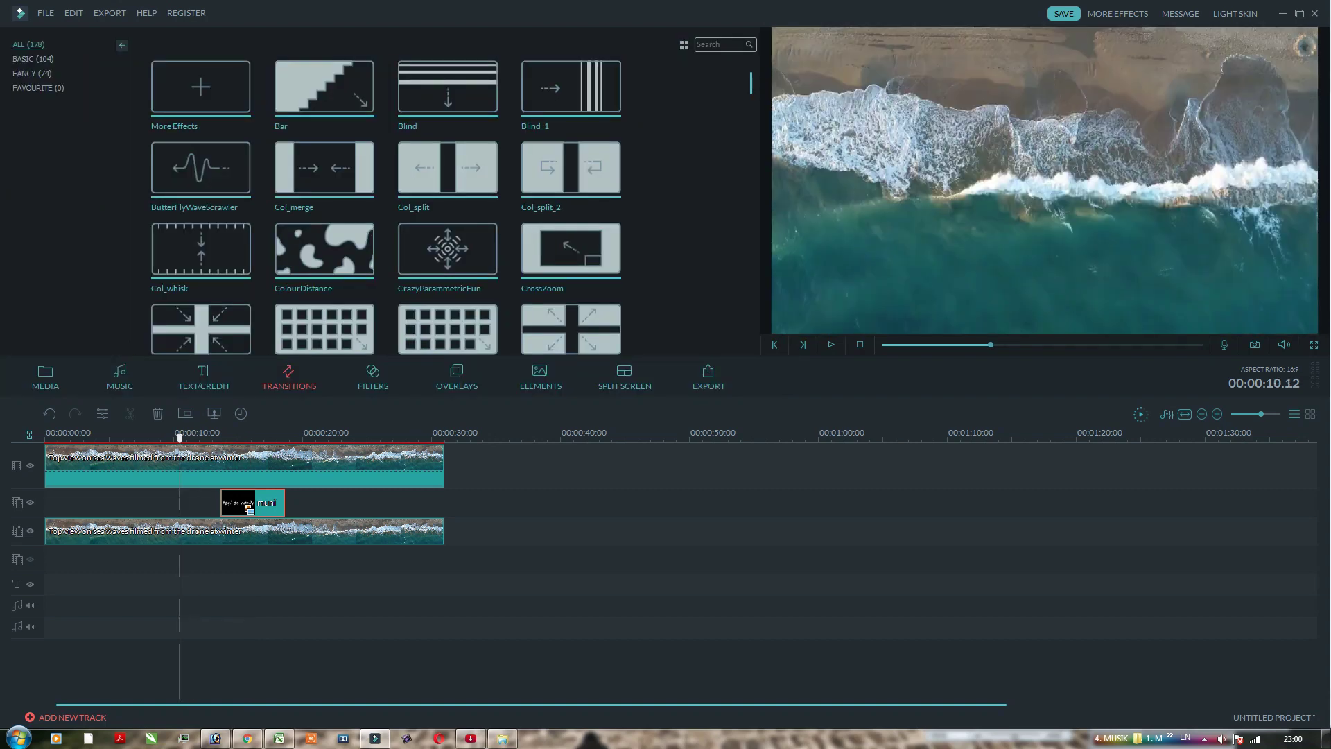
# Step: Stretch the muni clip to about 16 seconds and replay the project from the start
pyautogui.moveTo(285, 503); pyautogui.dragTo(432, 517)
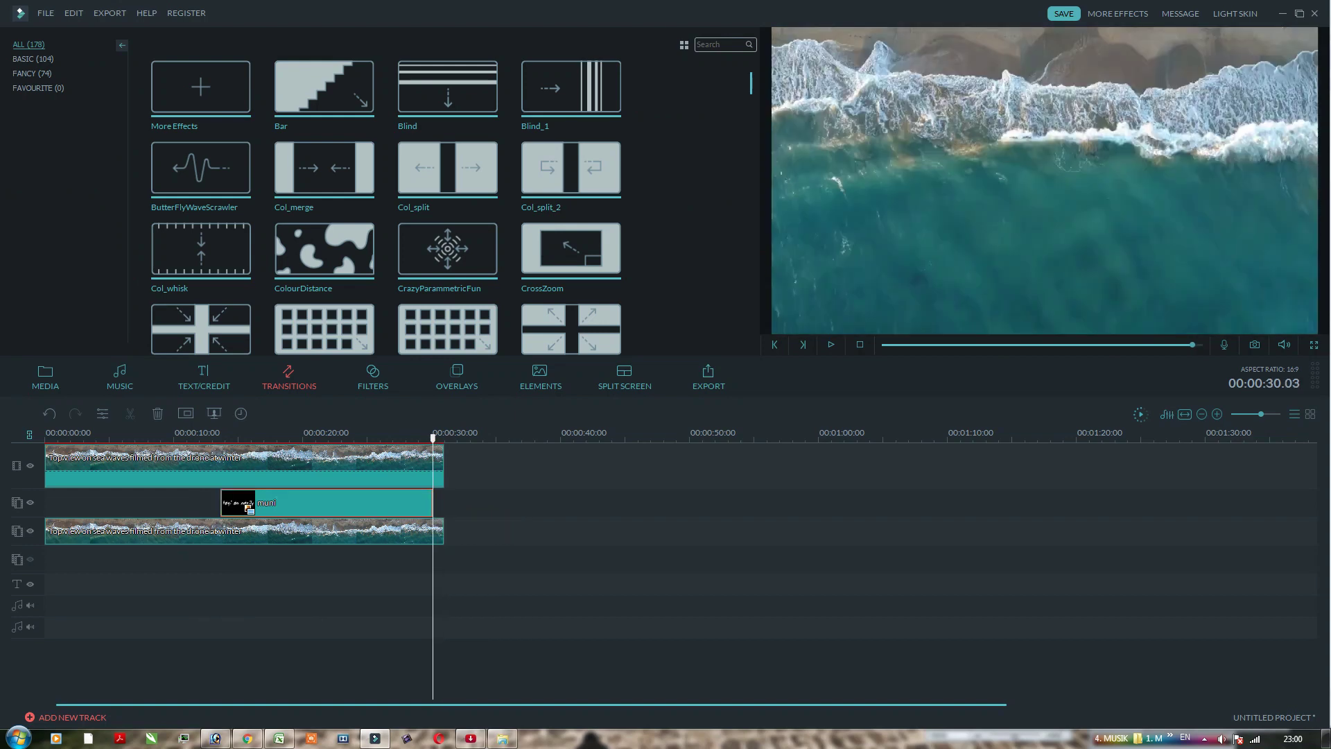
pyautogui.moveTo(433, 438); pyautogui.dragTo(178, 438)
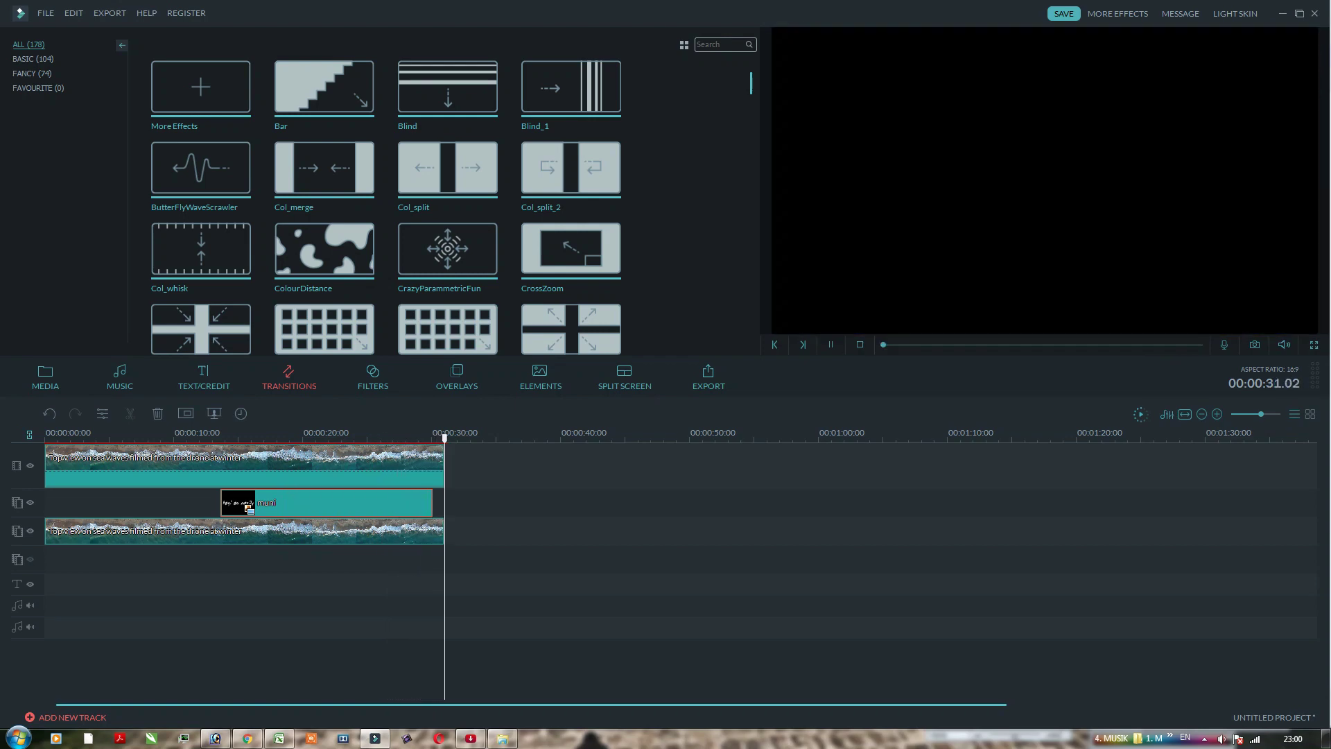
pyautogui.press('space')
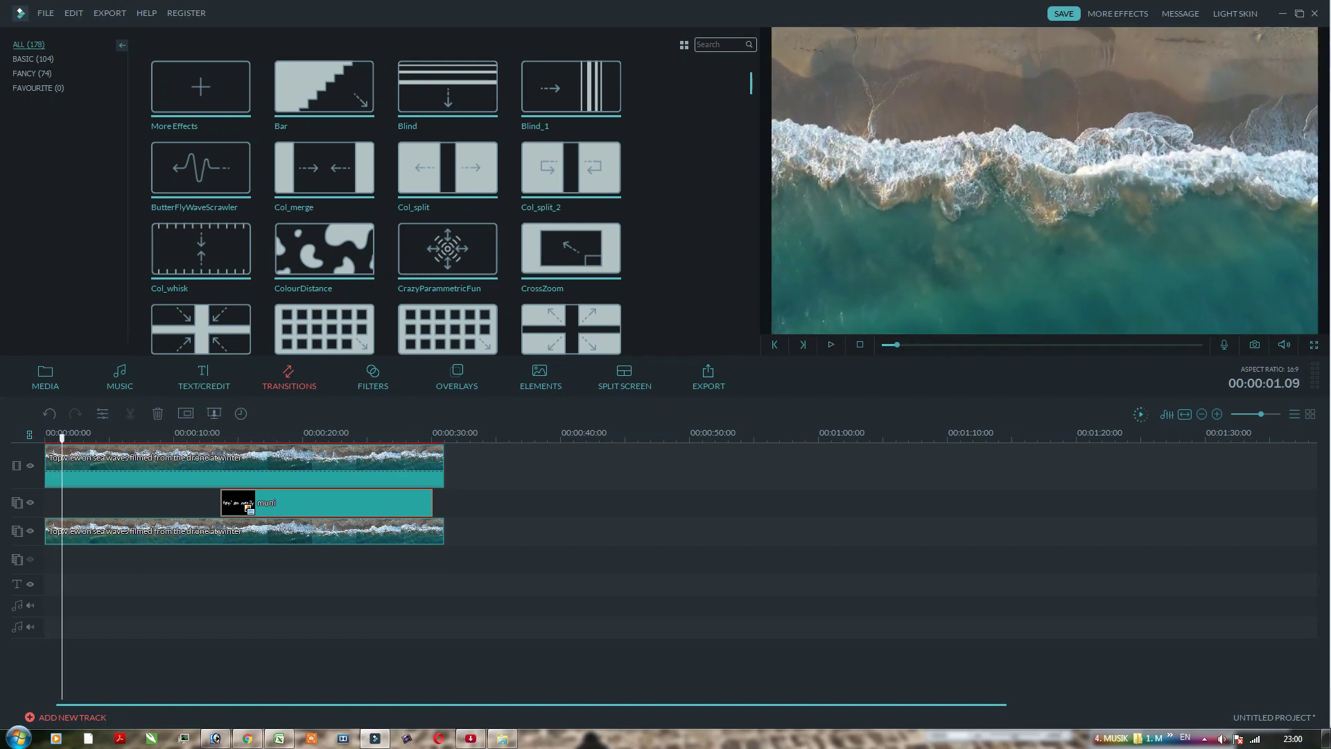
# Step: Reopen and close the muni clip's motion settings, then move the playhead to about 16 seconds
pyautogui.doubleClick(326, 502)
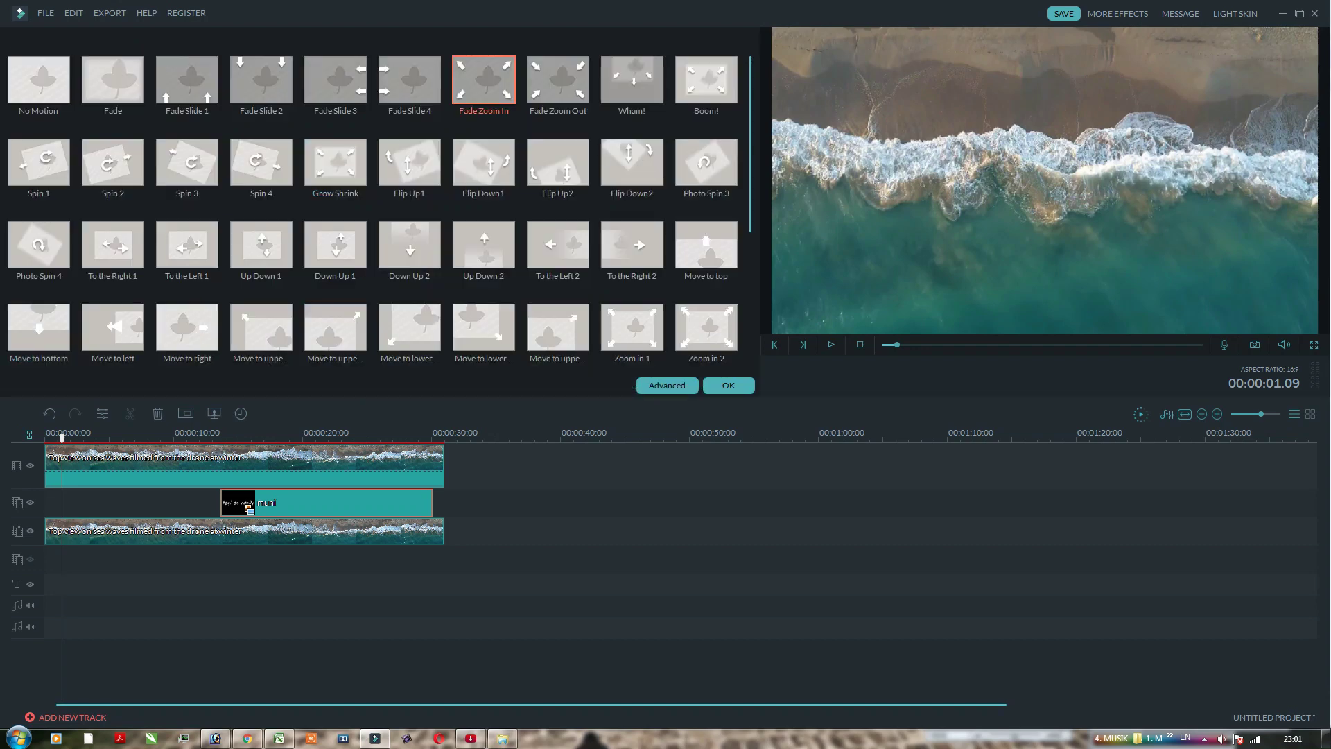
pyautogui.click(728, 385)
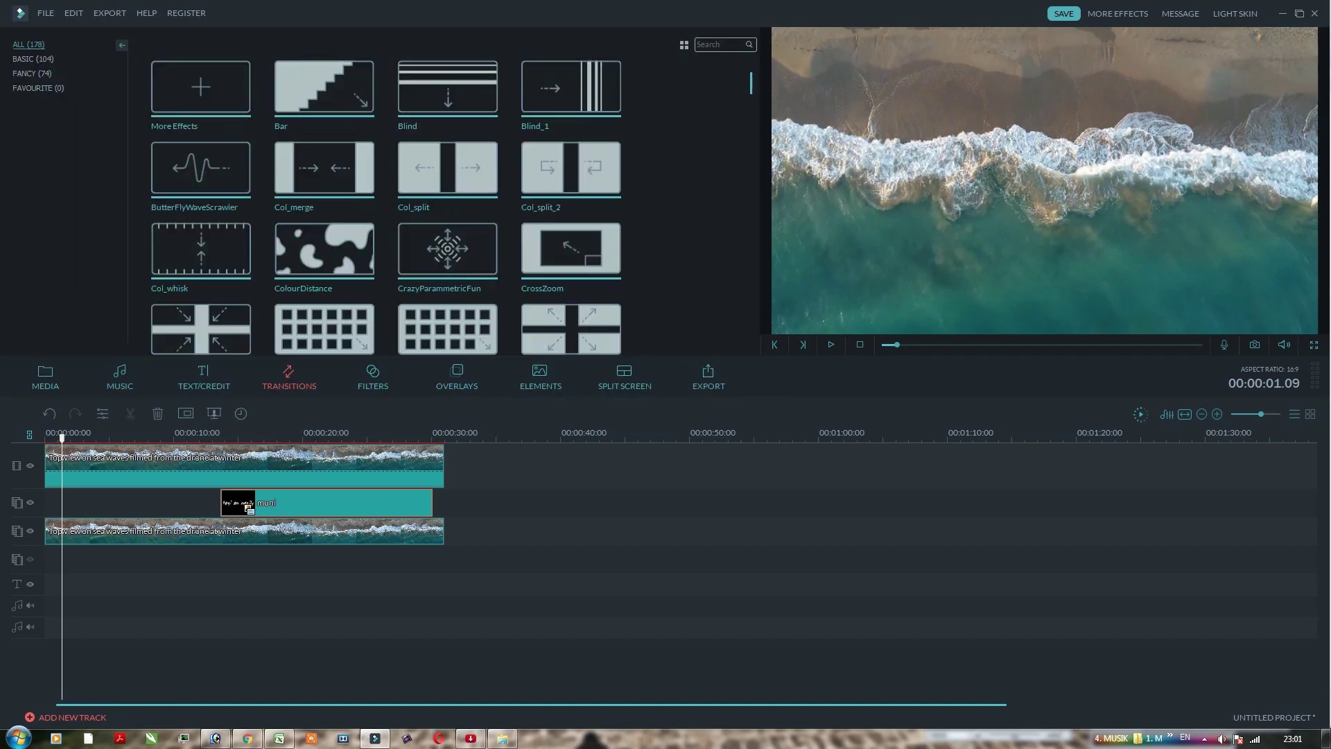
pyautogui.click(260, 434)
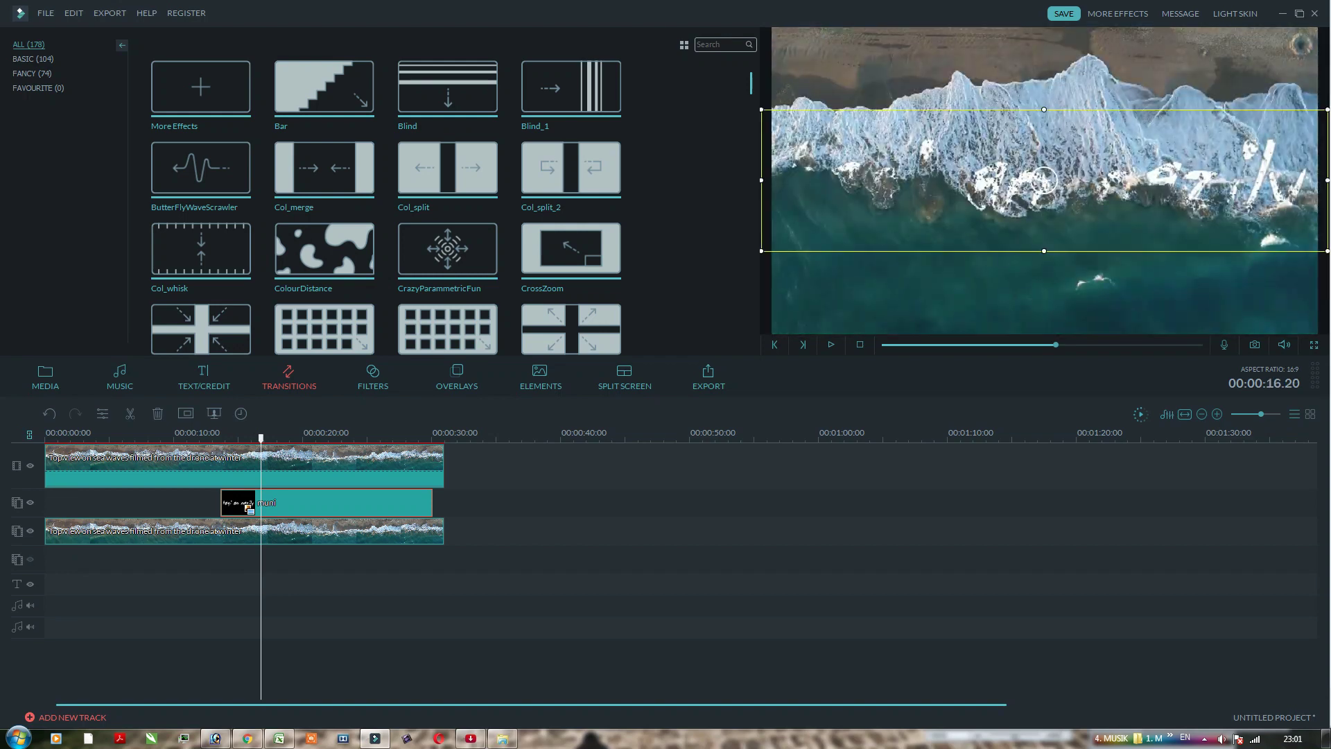
# Step: Move the name text up onto the wave crest and narrow it from its right side
pyautogui.moveTo(1043, 180); pyautogui.dragTo(1053, 155)
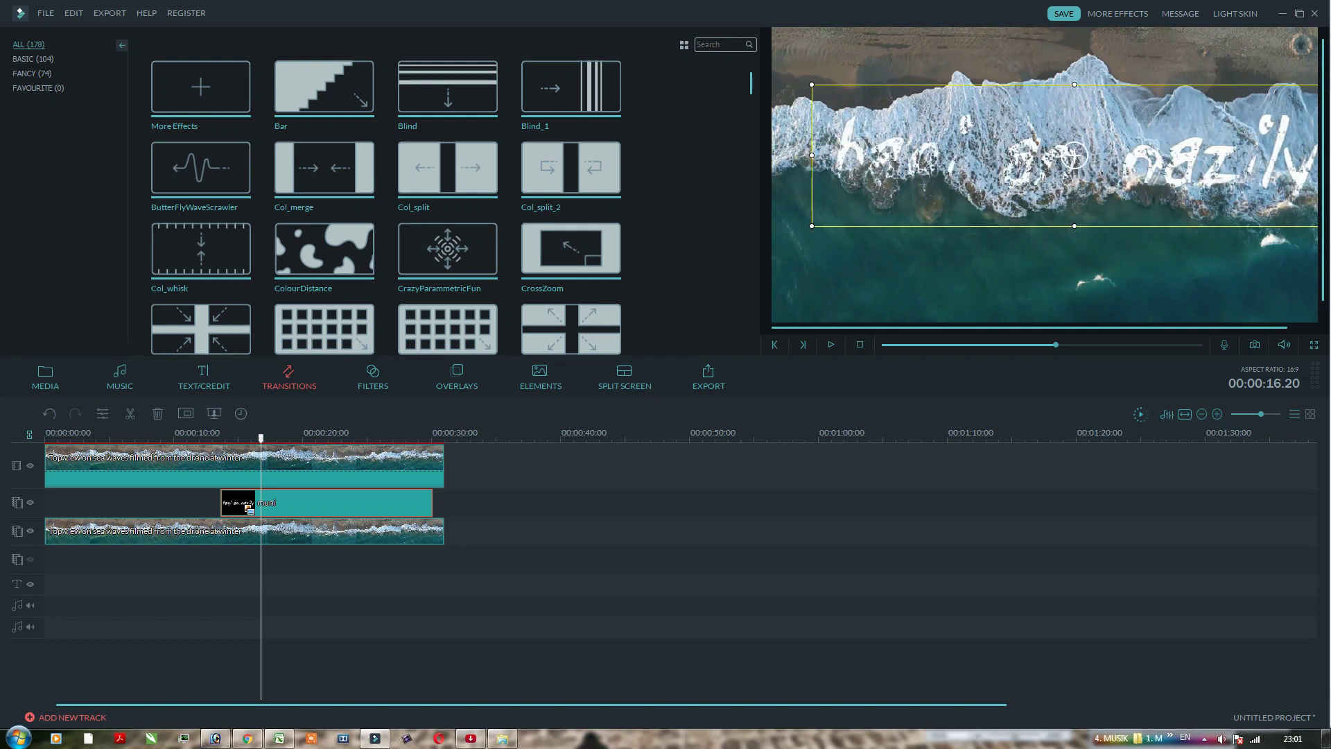
pyautogui.moveTo(1074, 156); pyautogui.dragTo(1053, 156)
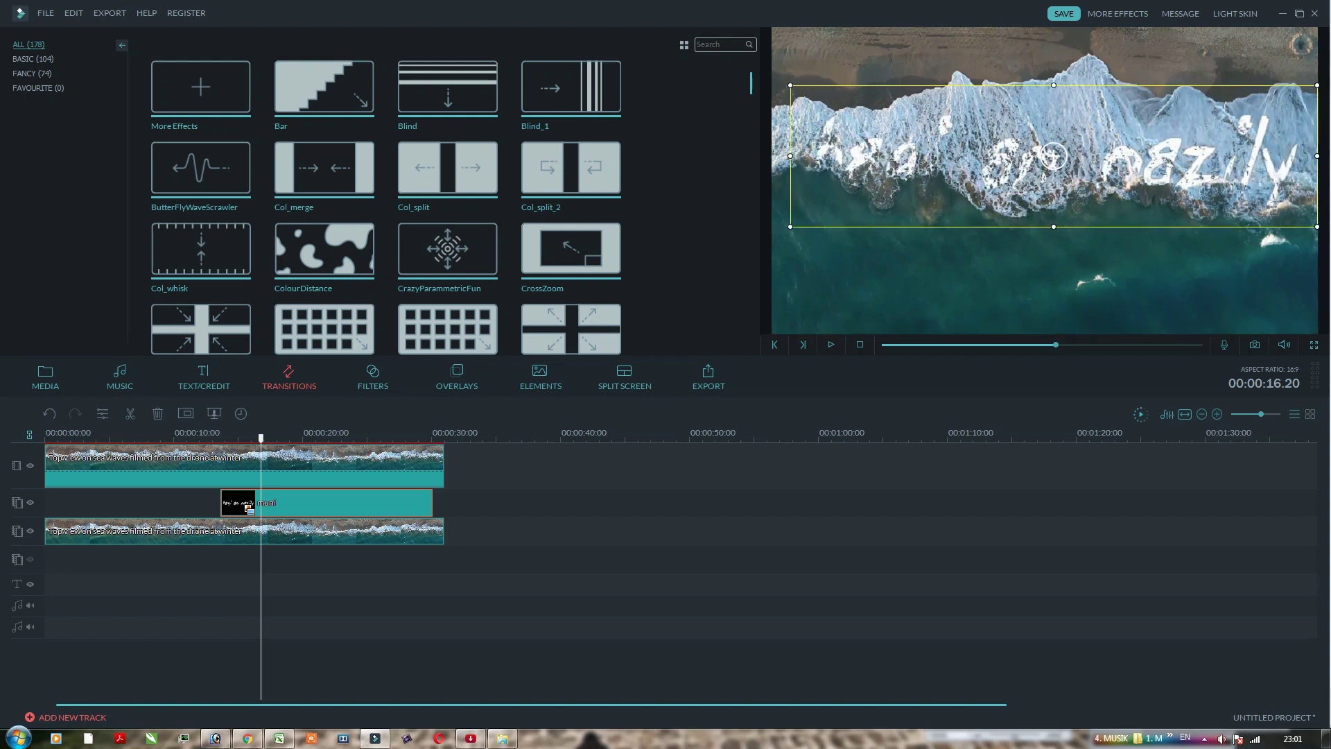
pyautogui.moveTo(1317, 156); pyautogui.dragTo(1271, 156)
pyautogui.moveTo(1030, 156); pyautogui.dragTo(1050, 152)
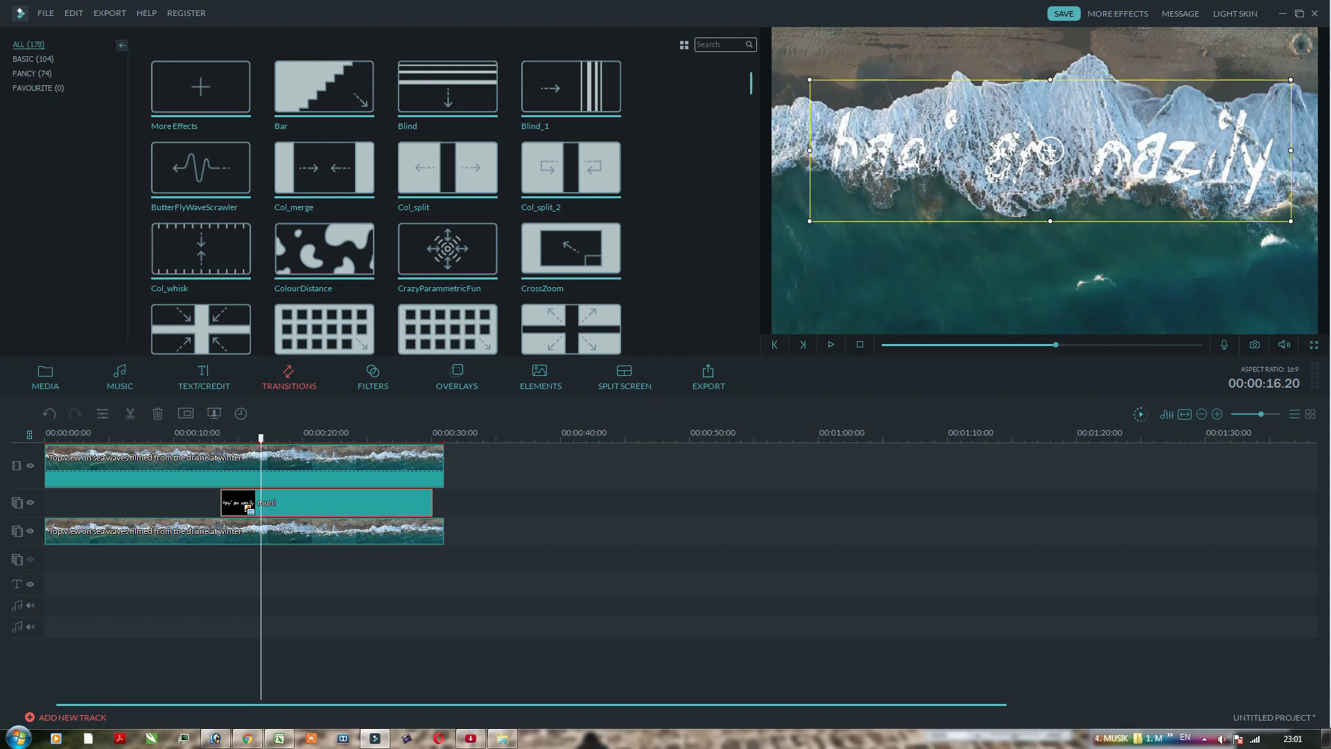
pyautogui.moveTo(260, 438); pyautogui.dragTo(195, 438)
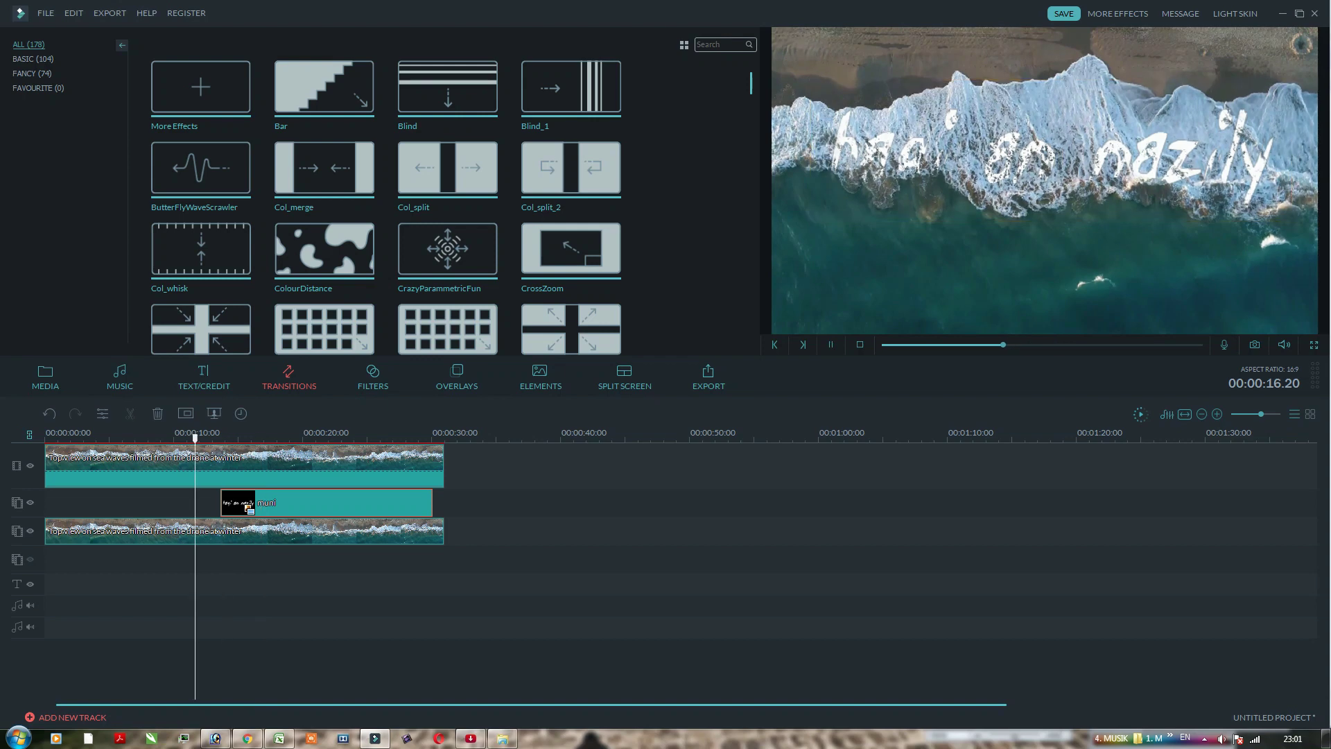